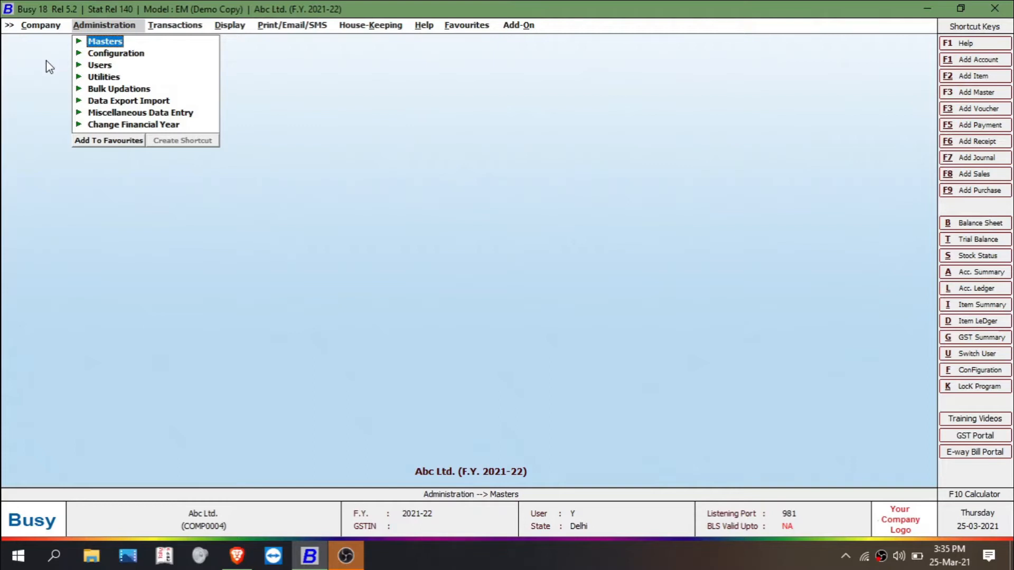
Open the list of existing bill sundry masters for the company with its default report options.
key("Return")
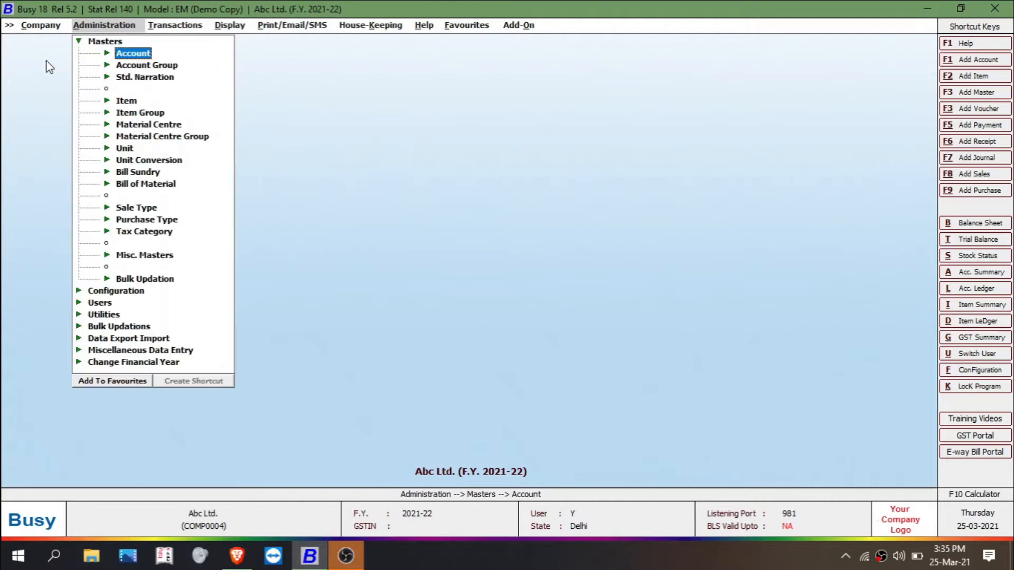
key("Down")
key("Down")
key("Down")
key("Down")
key("Down")
key("Down")
key("Down")
key("Down")
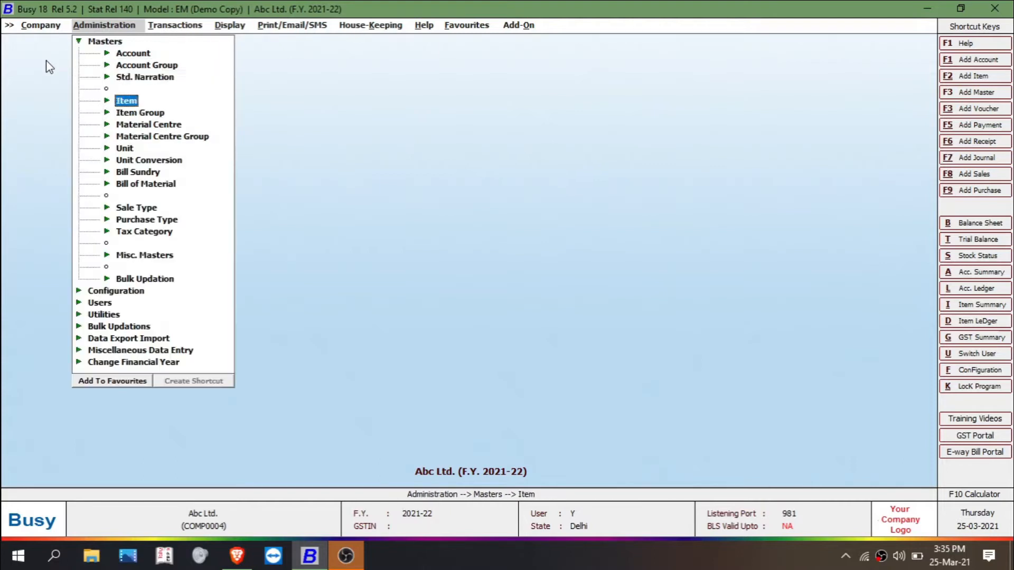
key("Down")
key("Return")
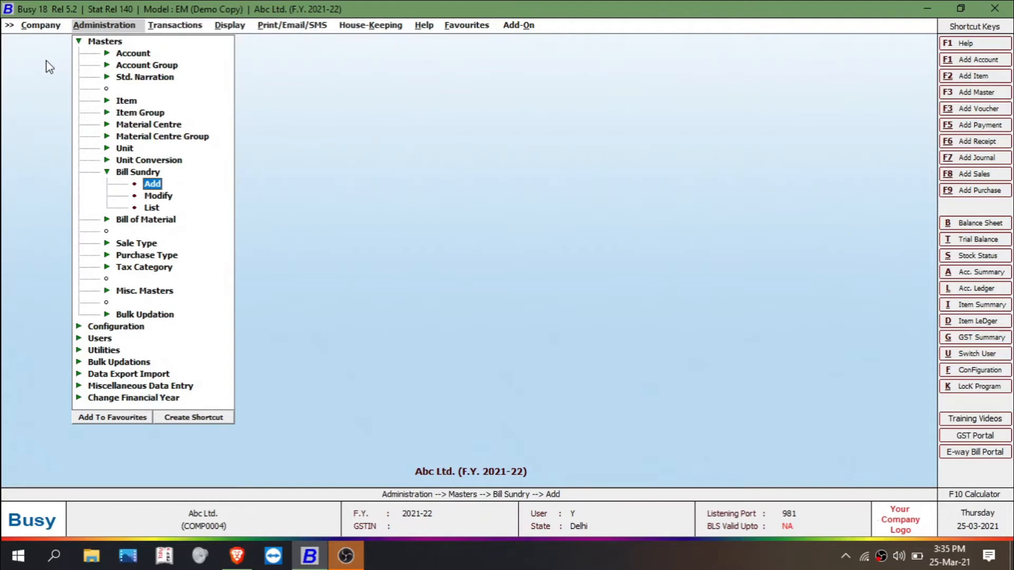
key("Down")
key("Down")
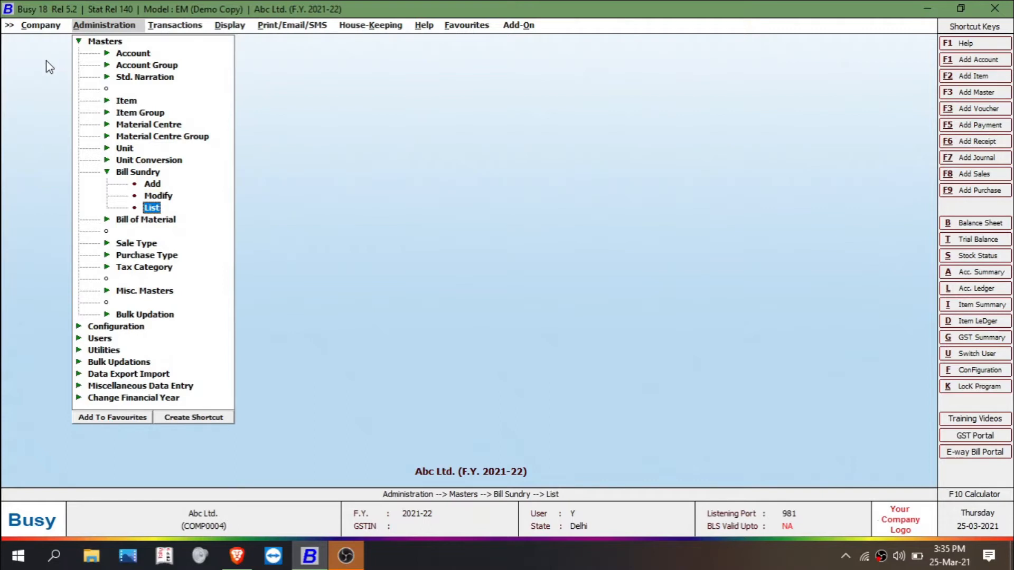
key("Return")
key("Return")
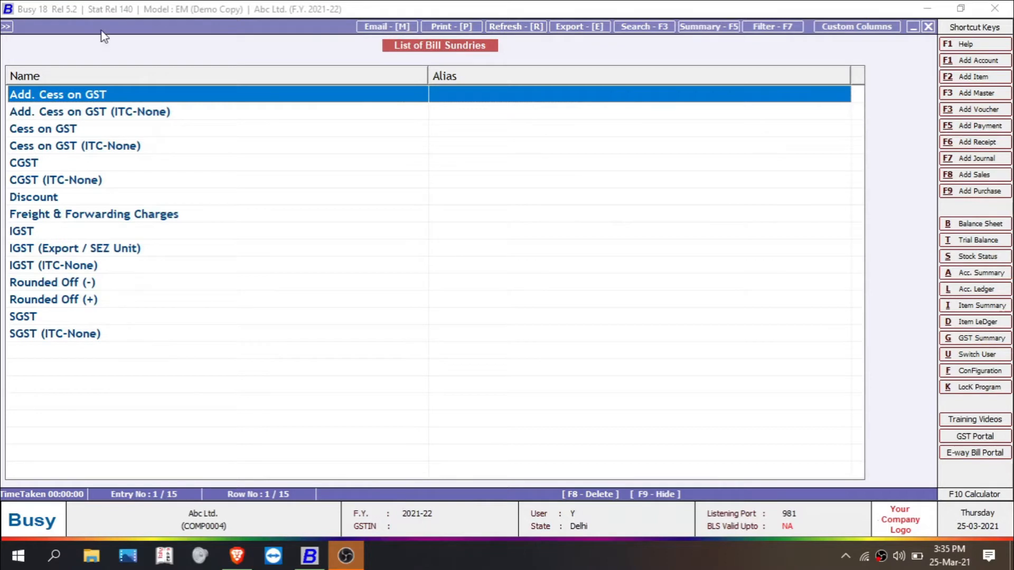
View the Discount bill sundry's settings from the list, leaving both the master and the list without changes.
left_click(42, 198)
double_click(43, 199)
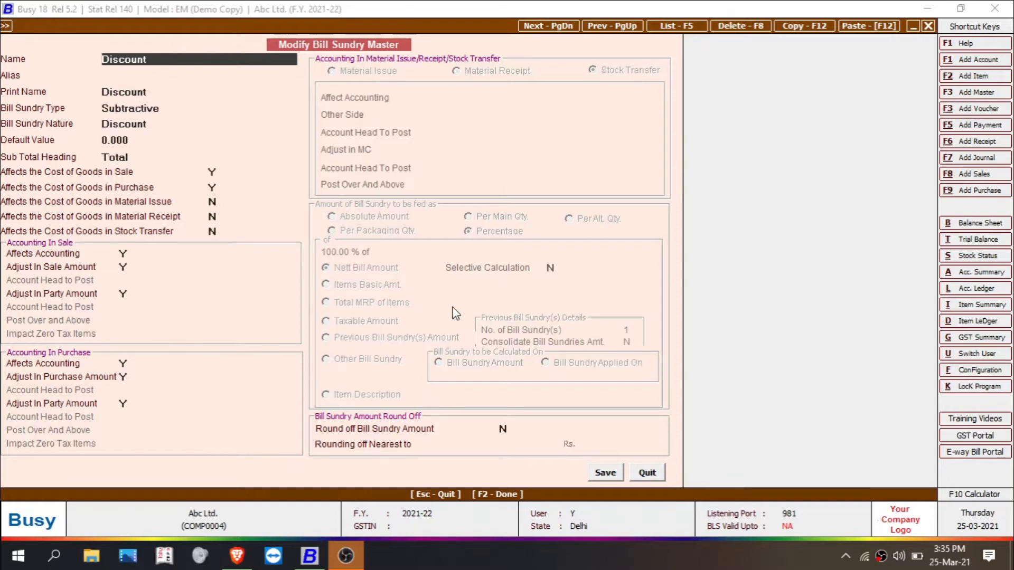
left_click(646, 473)
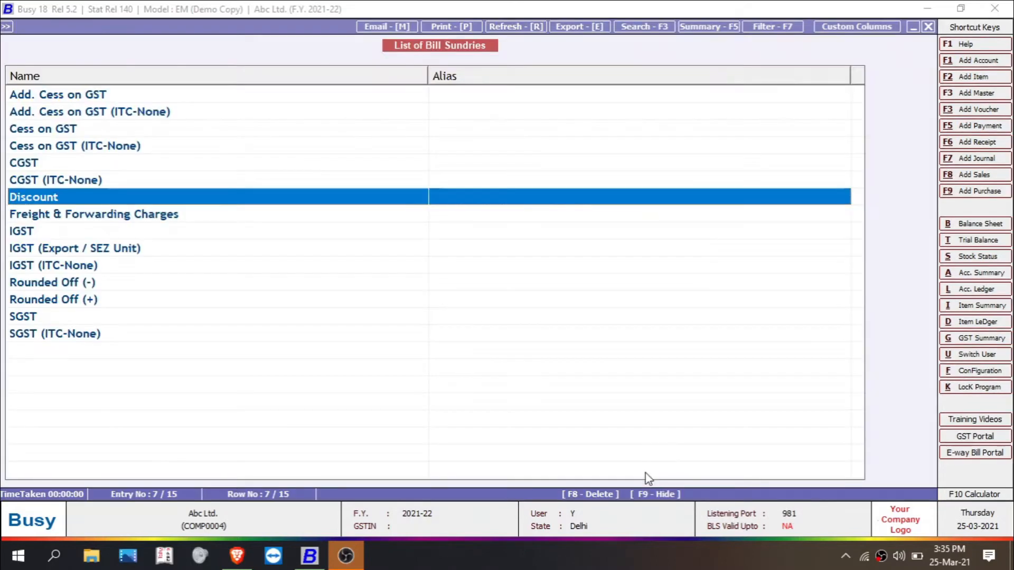
key("Escape")
key("Escape")
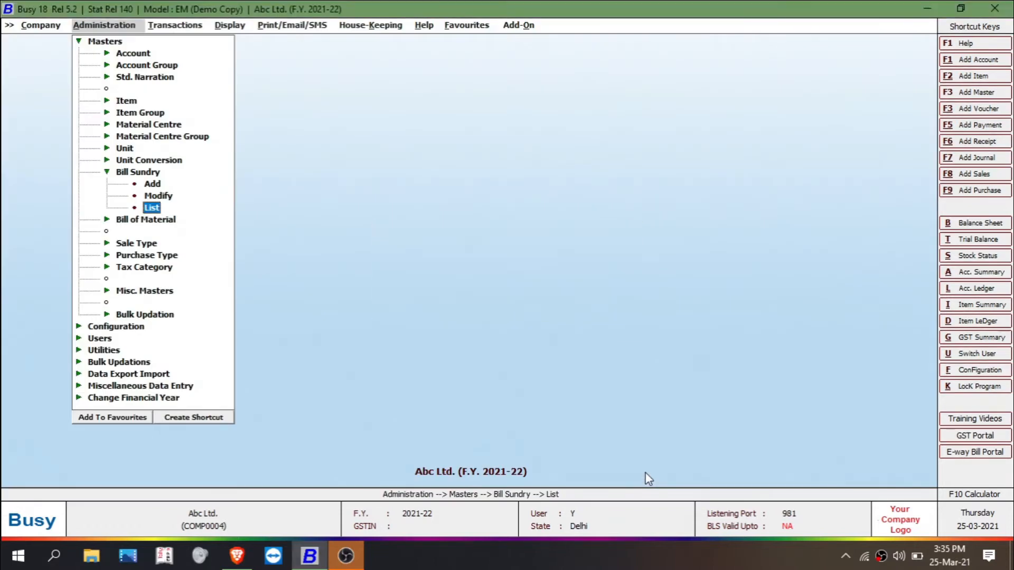
Start a new bill sundry master named Packing Charges with the alias PC and keep the matching print name.
key("Up")
key("Up")
key("Return")
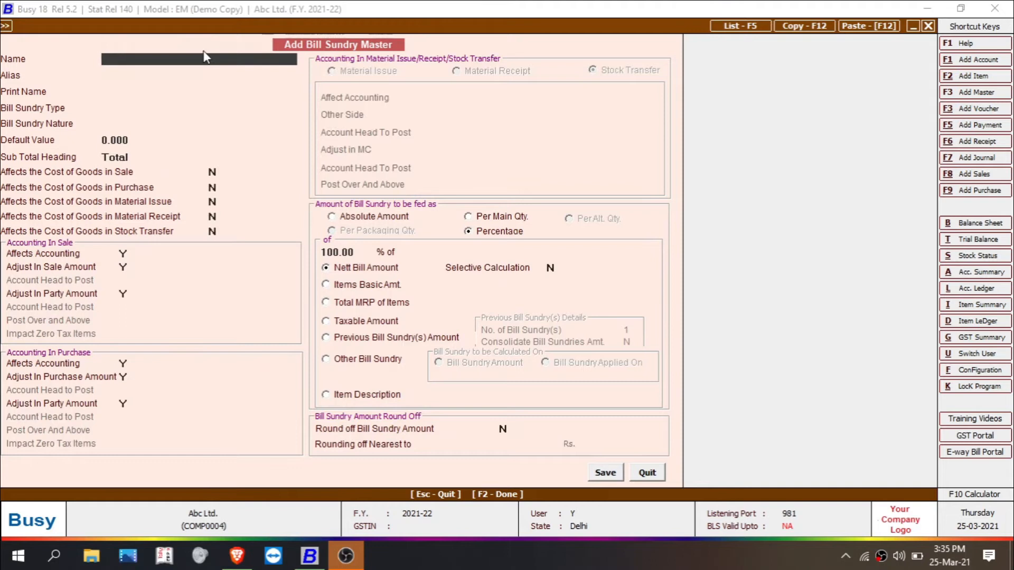
type("packing charges")
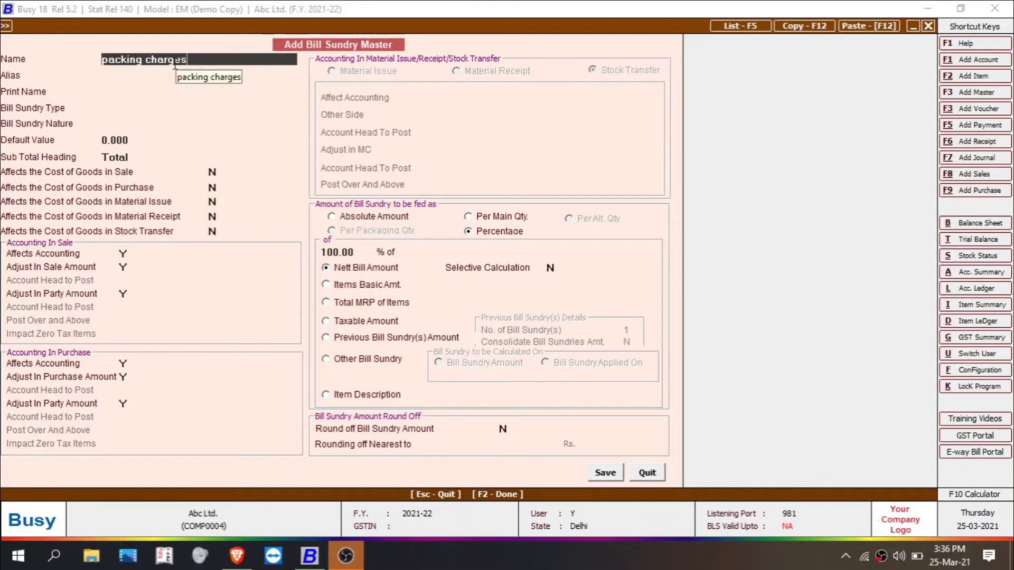
key("Return")
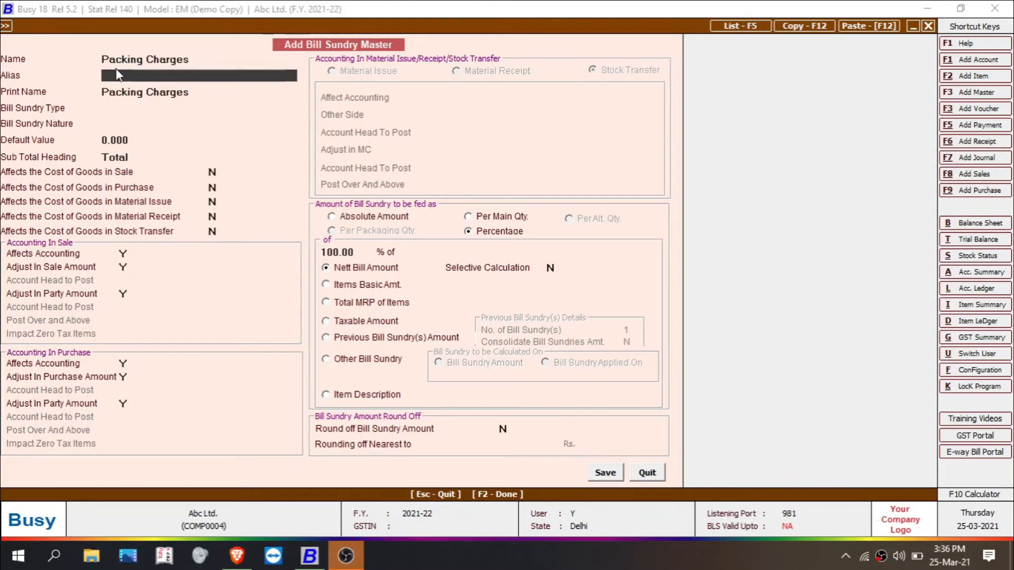
type("PC")
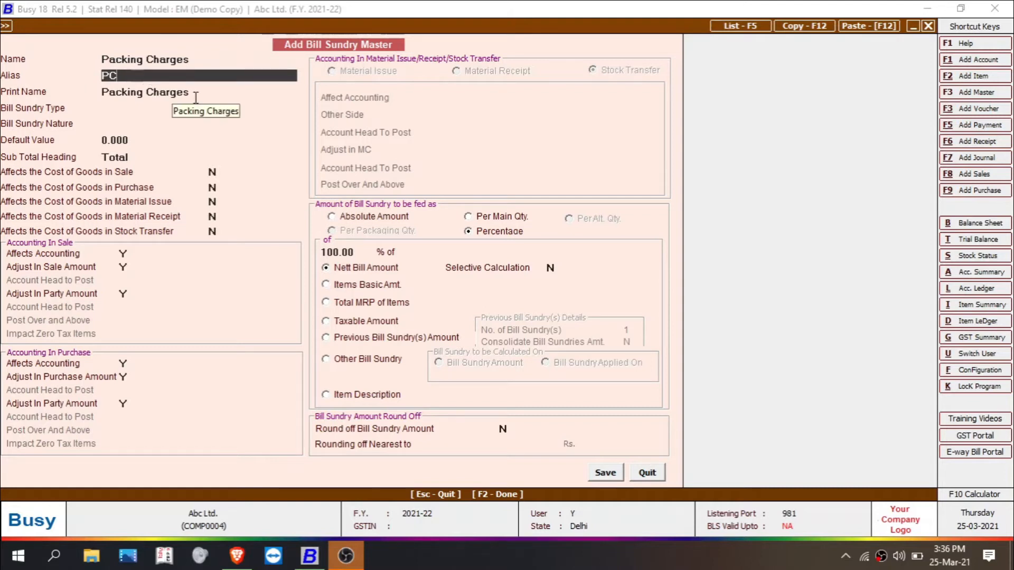
key("Return")
key("Return")
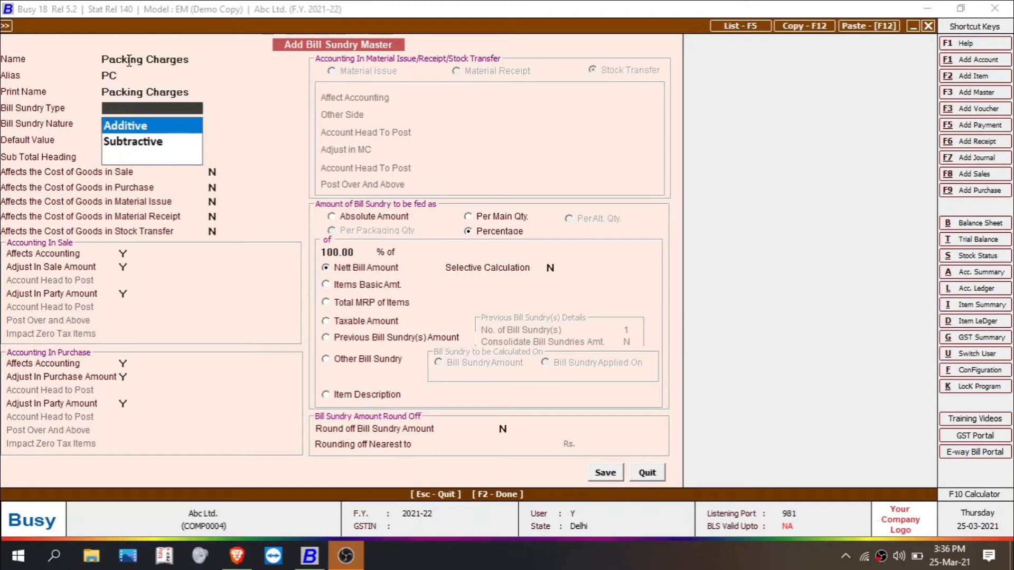
Set the new bill sundry's type to Additive, its nature to Others and its default value to 100.
left_click(114, 125)
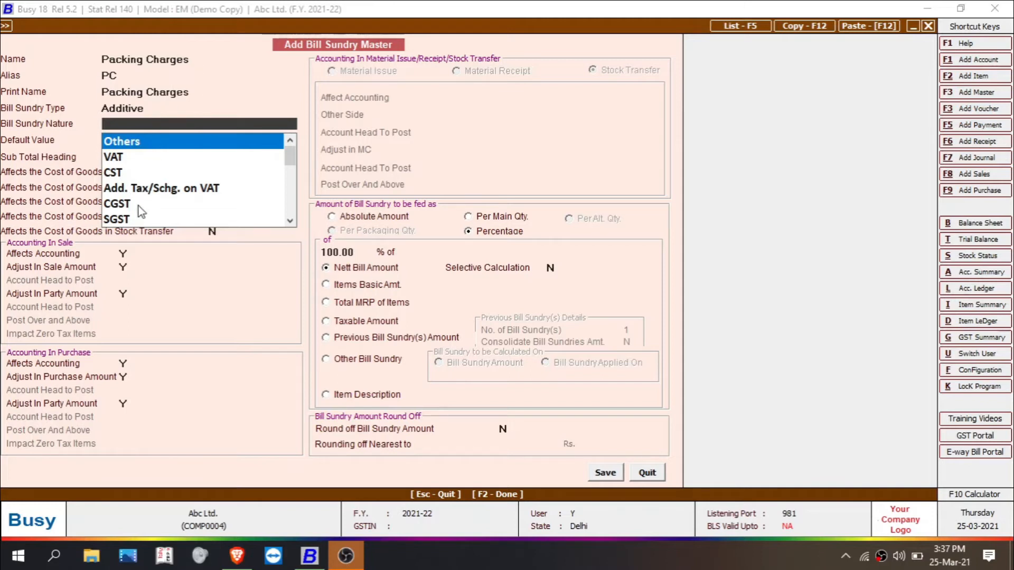
left_click(158, 142)
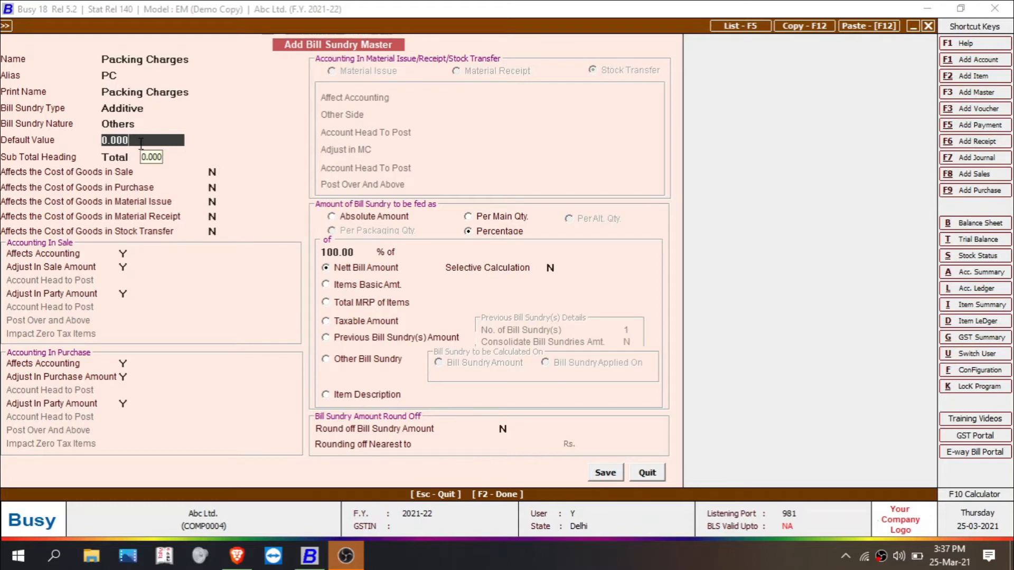
key("BackSpace")
key("BackSpace")
key("BackSpace")
key("BackSpace")
key("BackSpace")
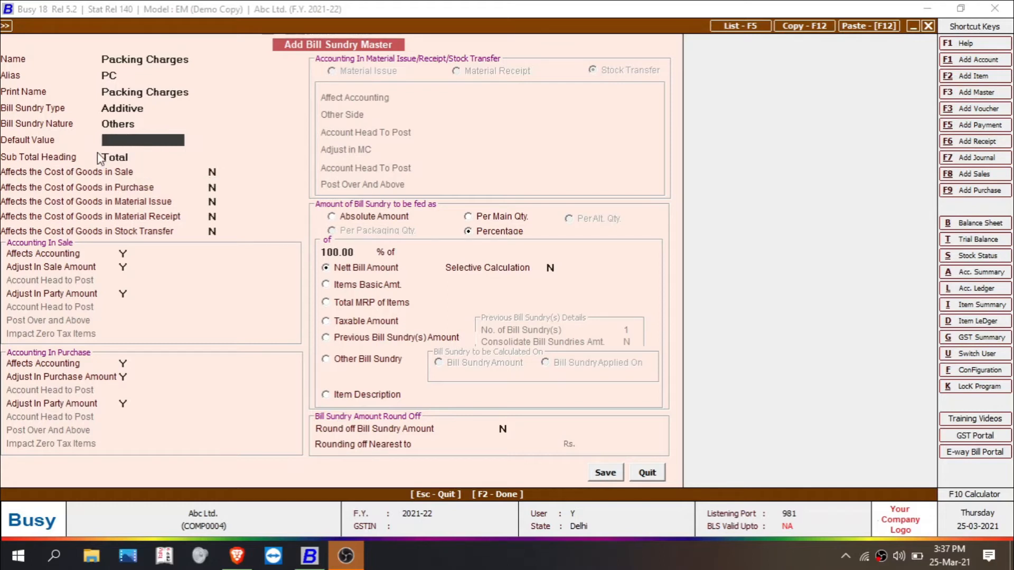
type("100")
key("Return")
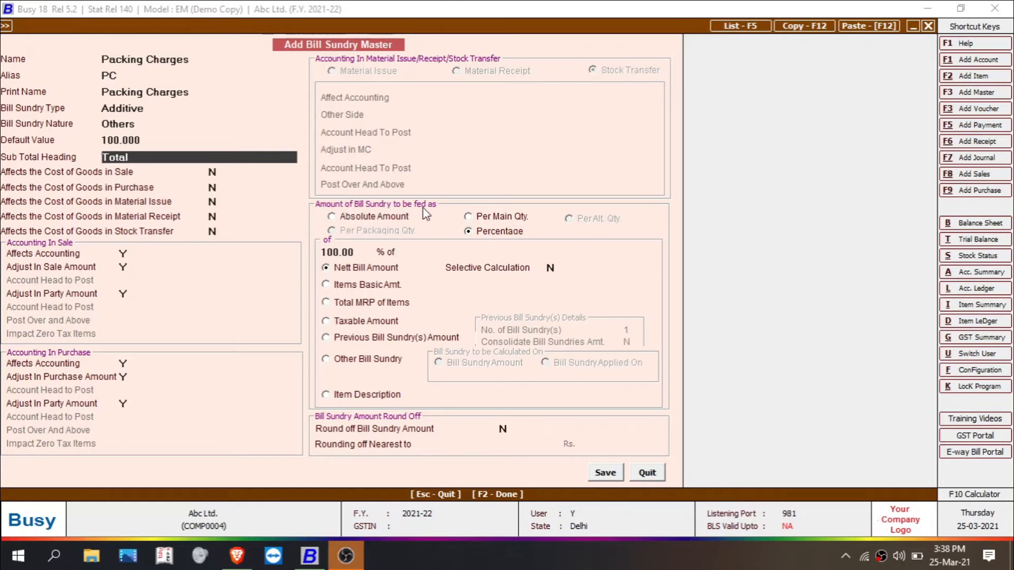
Try the Absolute Amount, Per Main Qty. and Percentage options for feeding the Packing Charges amount.
left_click(389, 222)
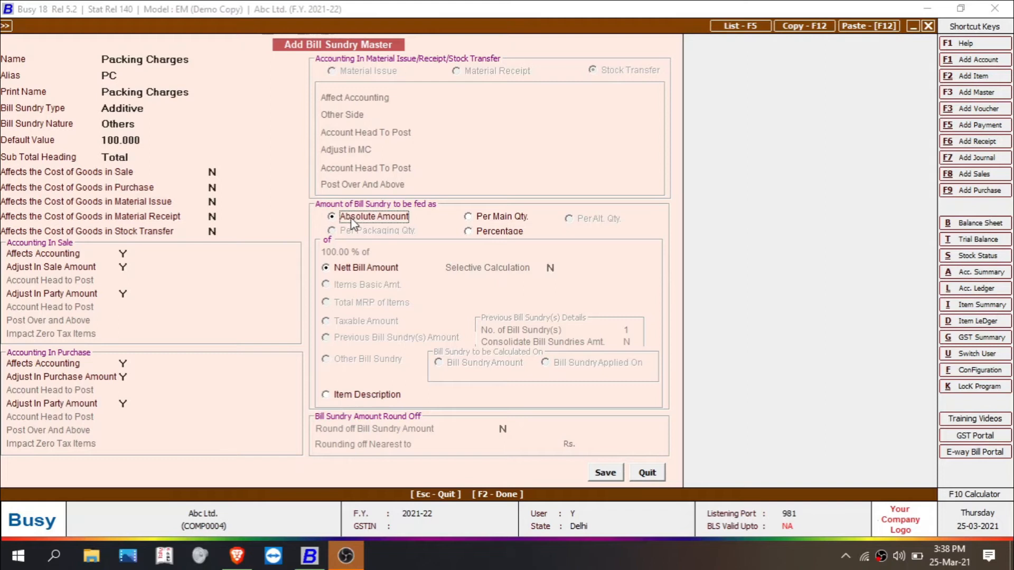
left_click(512, 217)
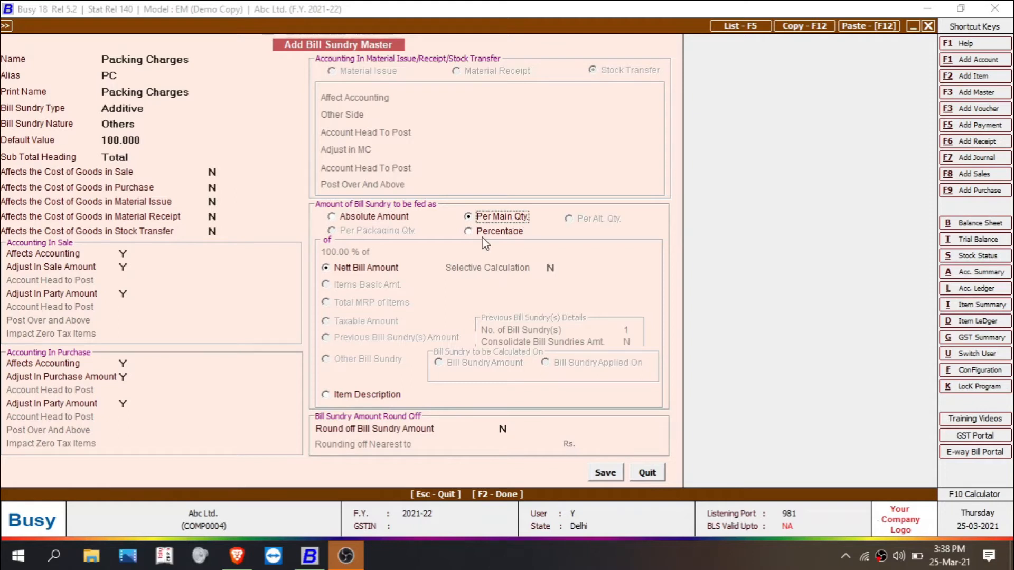
left_click(495, 234)
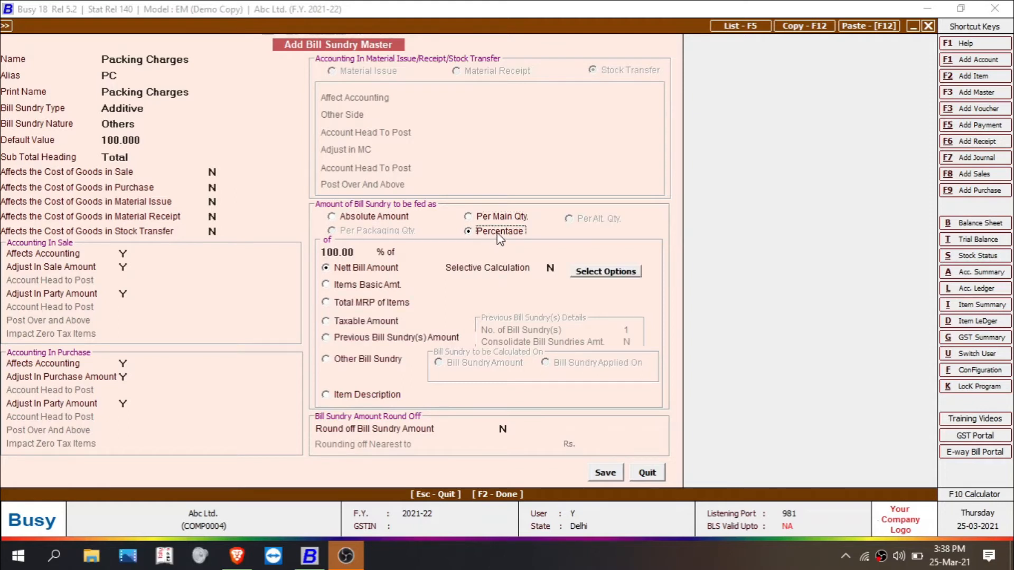
left_click(385, 221)
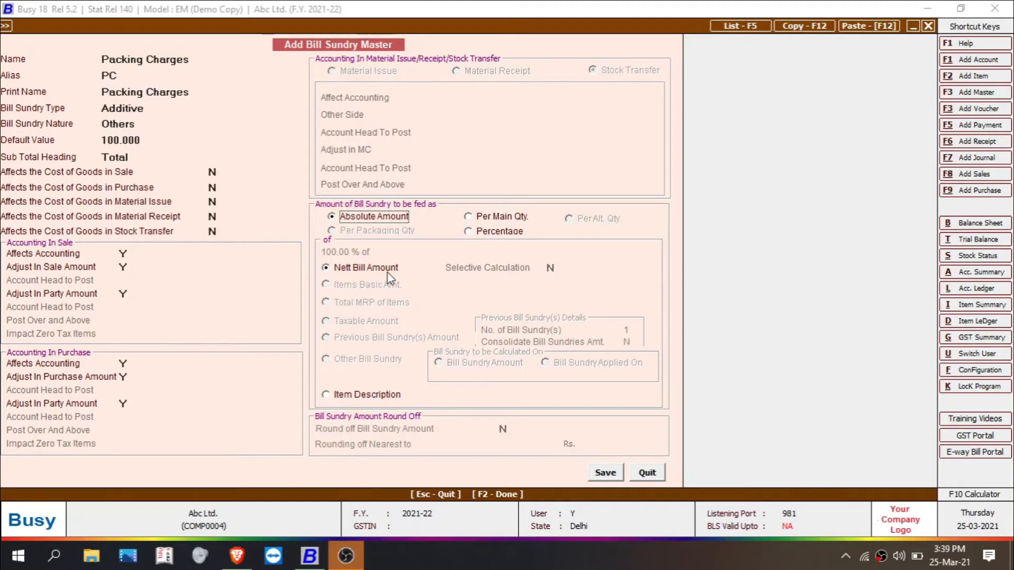
left_click(509, 219)
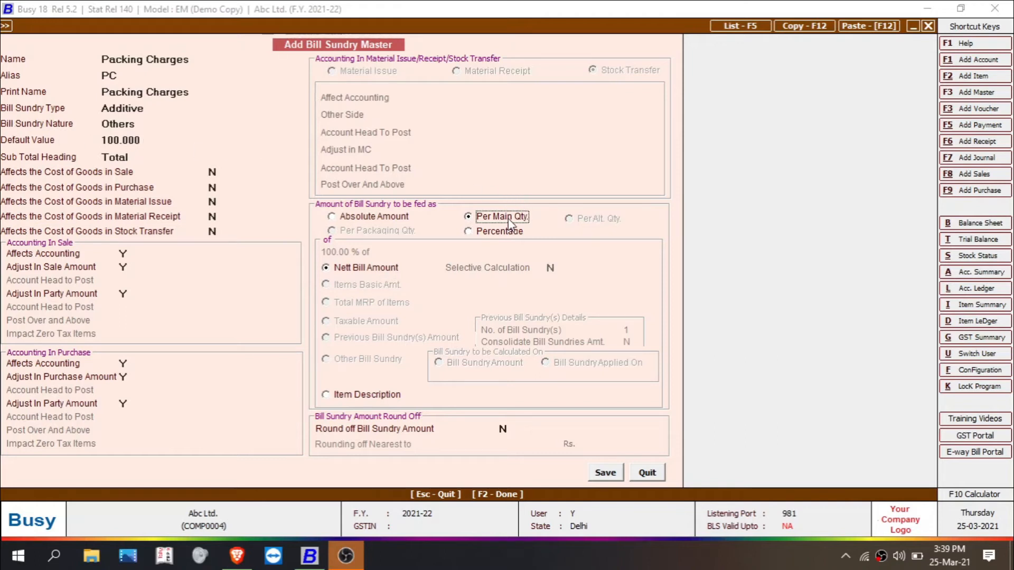
left_click(499, 231)
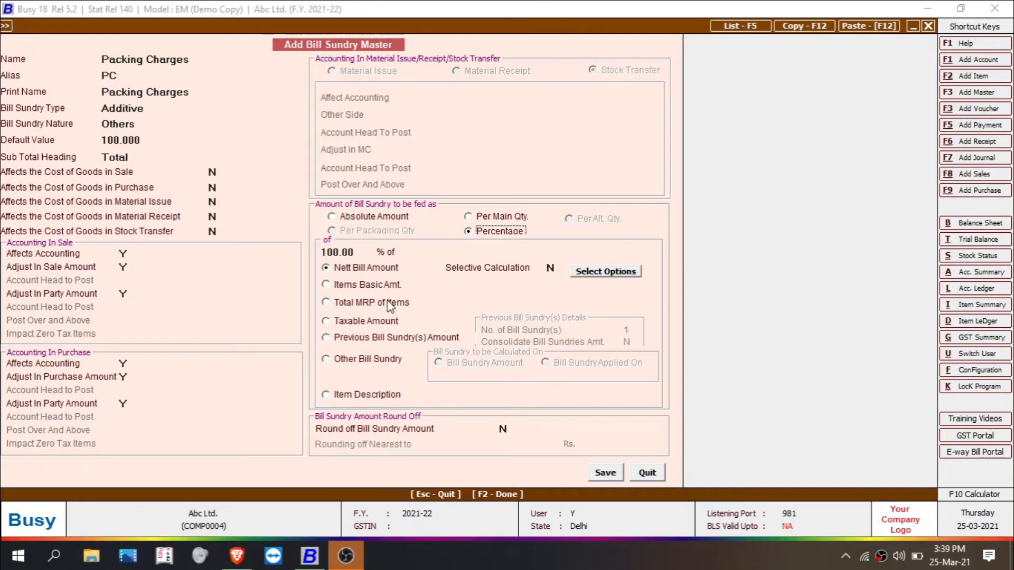
Set Packing Charges to be fed as an Absolute Amount and save the new bill sundry master.
left_click(367, 222)
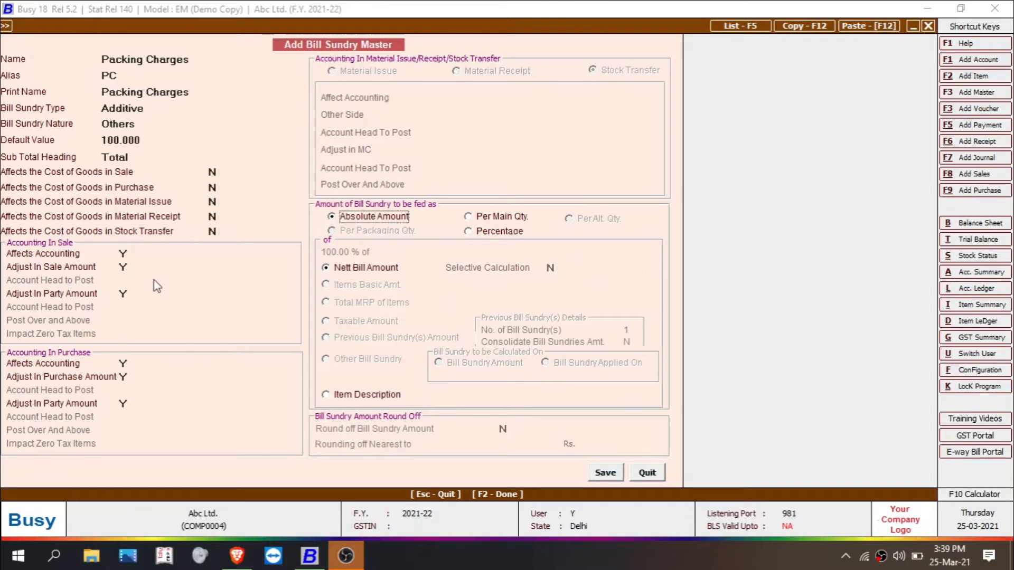
left_click(606, 473)
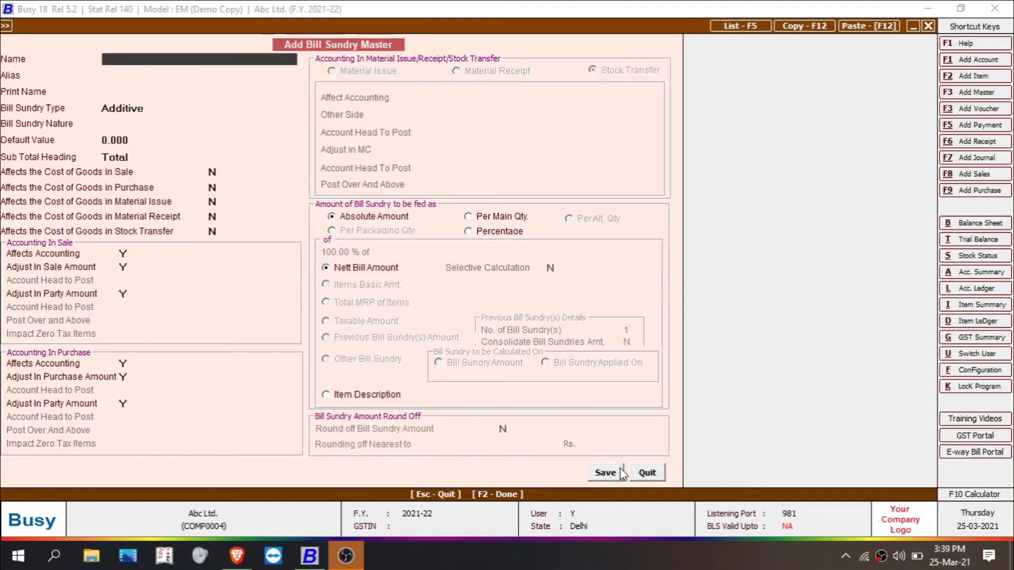
key("Escape")
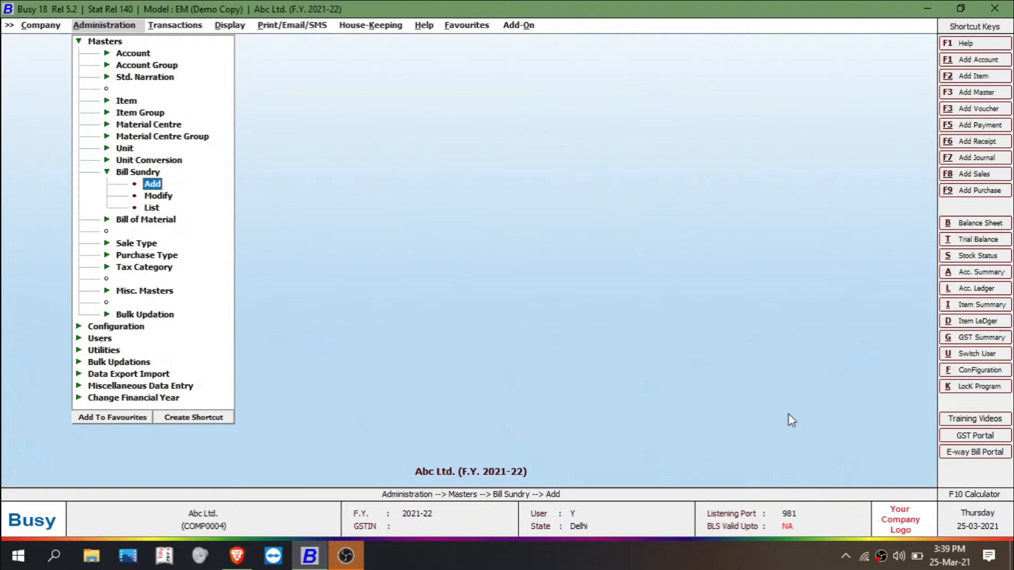
Modify the Cess on GST bill sundry so its amount is fed as an Absolute Amount, and save it.
key("Down")
key("Return")
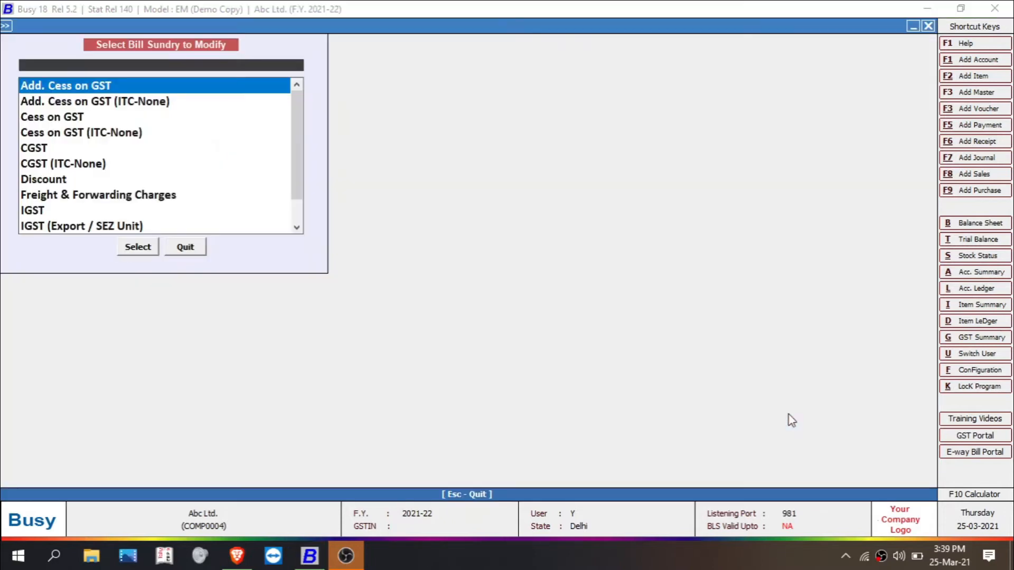
key("Down")
key("Down")
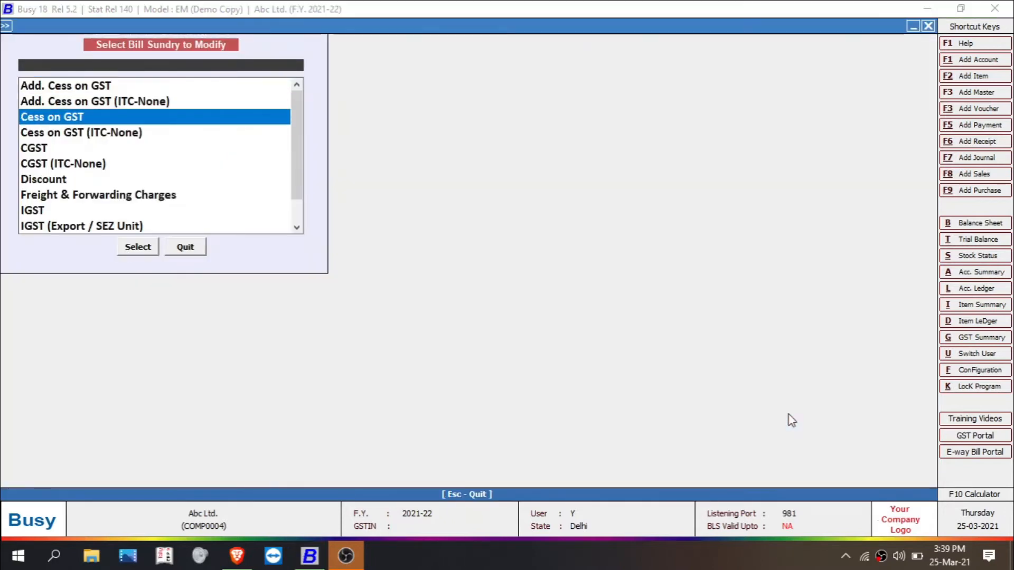
key("Up")
key("Down")
key("Return")
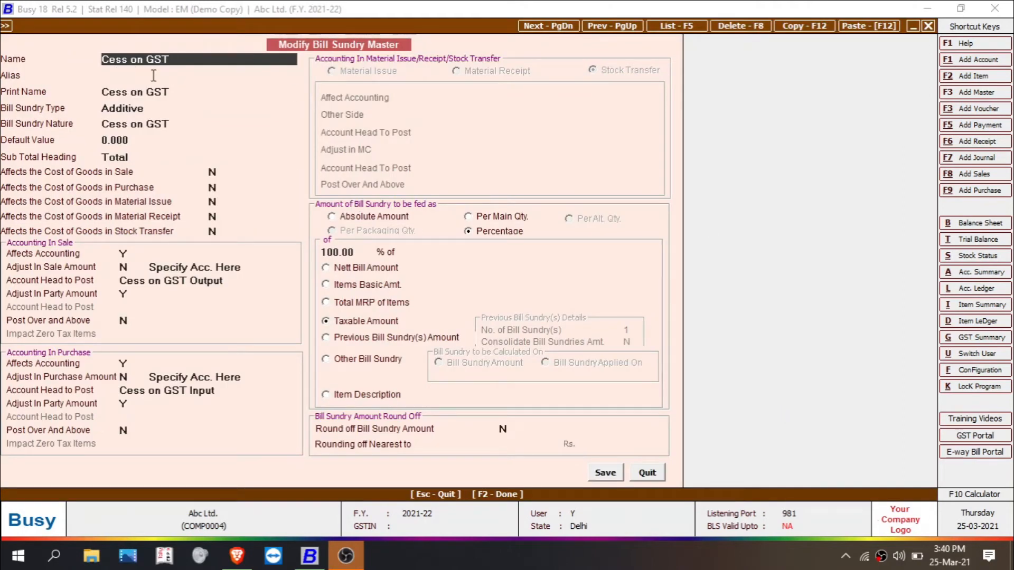
left_click(372, 218)
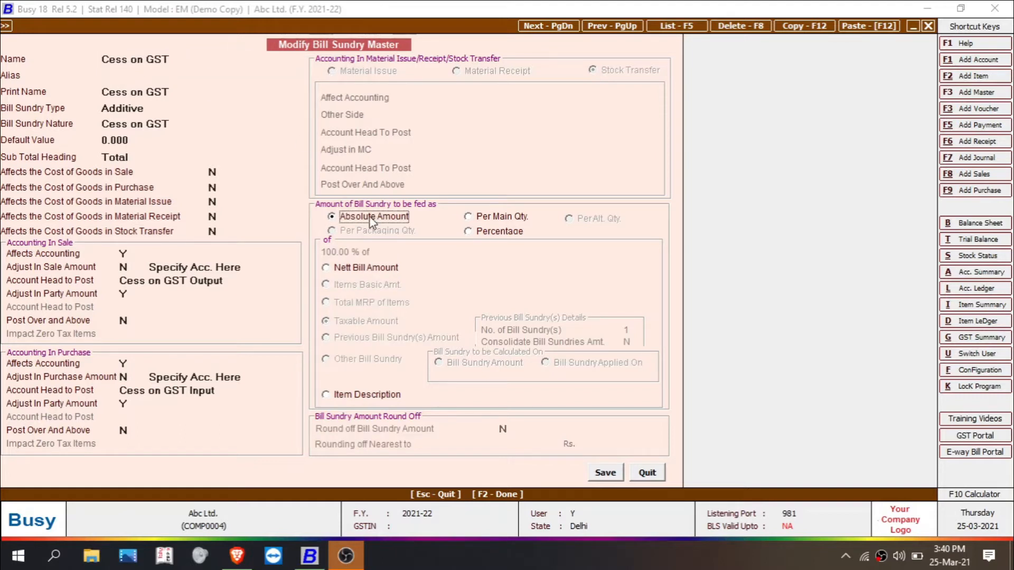
left_click(605, 474)
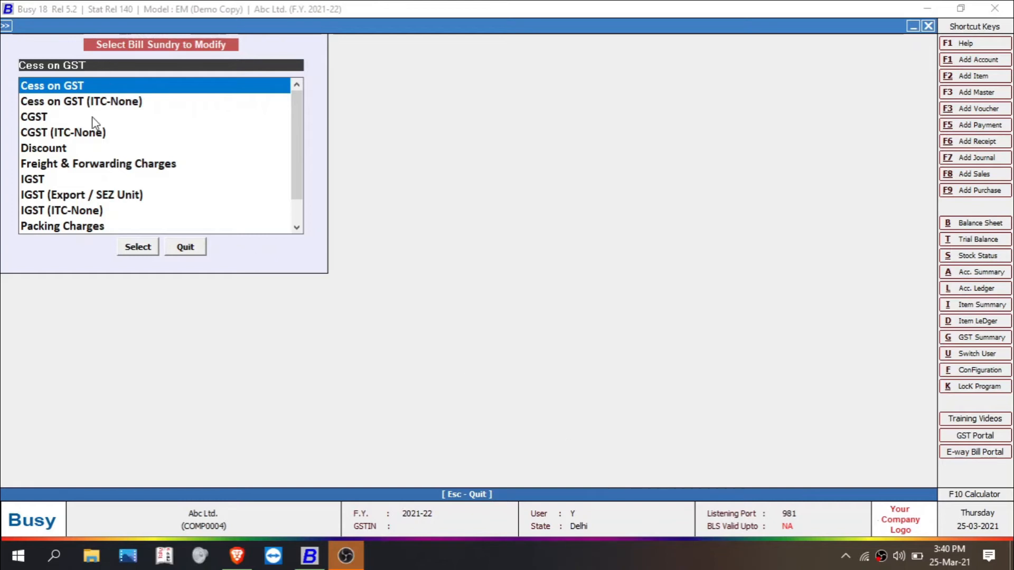
Open the Discount bill sundry for modification and try to delete it.
double_click(62, 149)
left_click(135, 247)
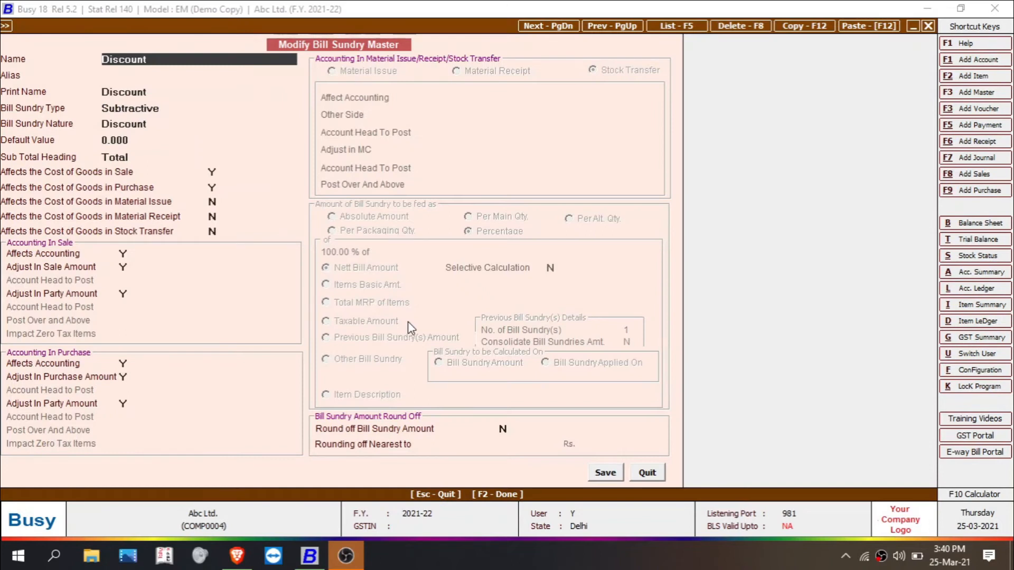
key("F8")
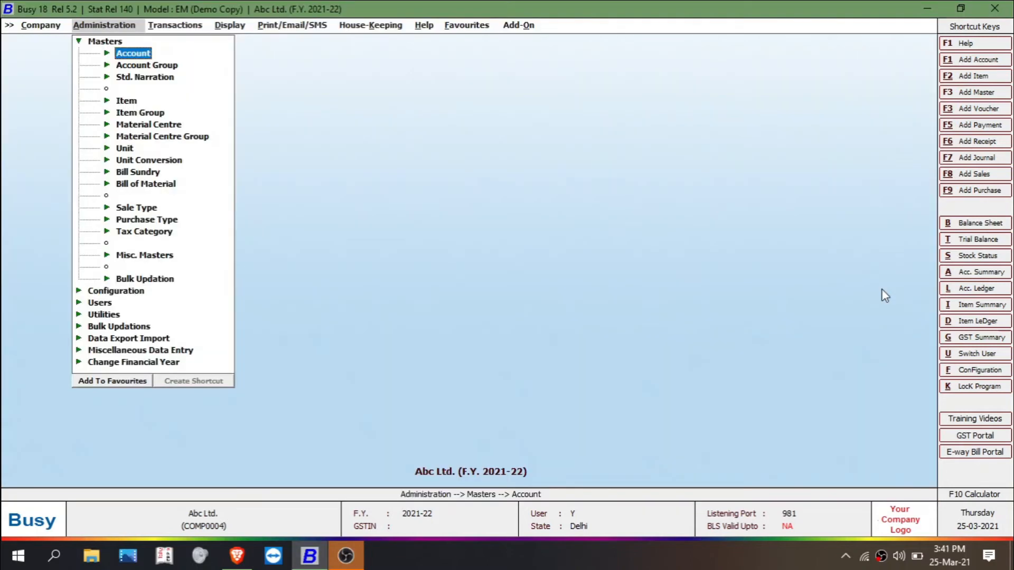
key("Down")
key("Down")
key("Down")
key("Down")
key("Down")
key("Down")
key("Down")
key("Down")
key("Down")
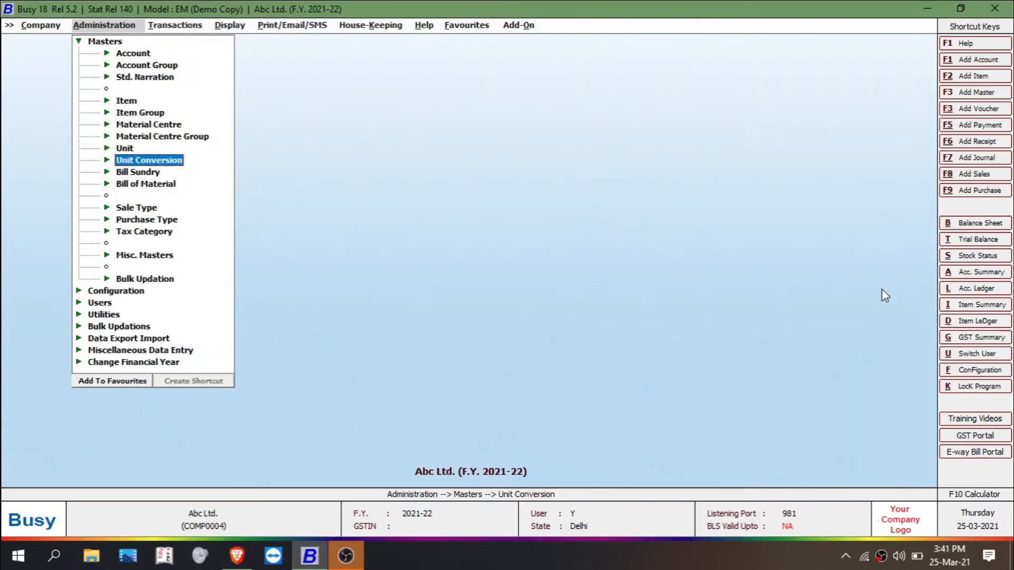
key("Return")
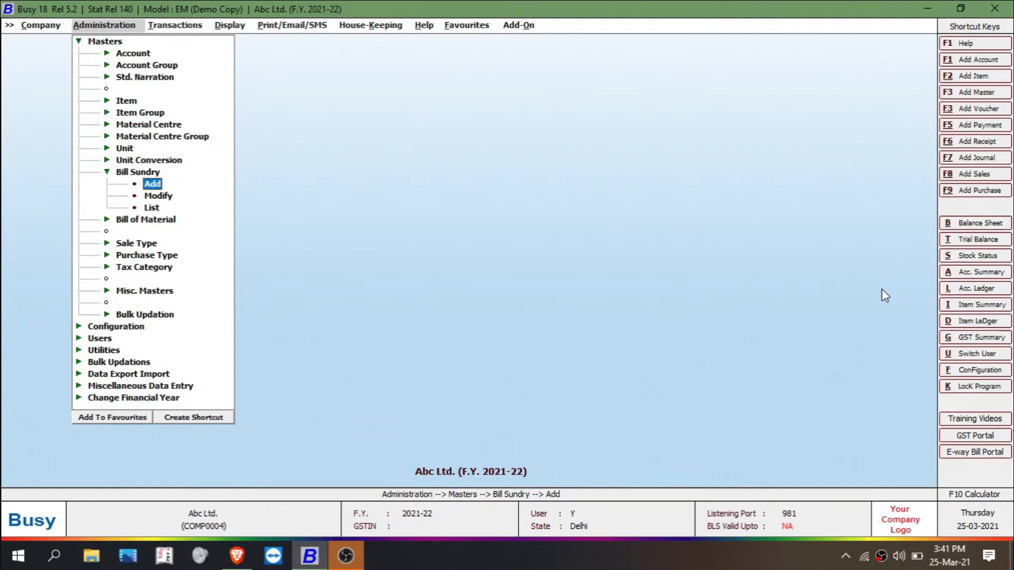
key("Escape")
Open a new sales voucher for entry.
key("Right")
key("Up")
key("Up")
key("Up")
key("Up")
key("Return")
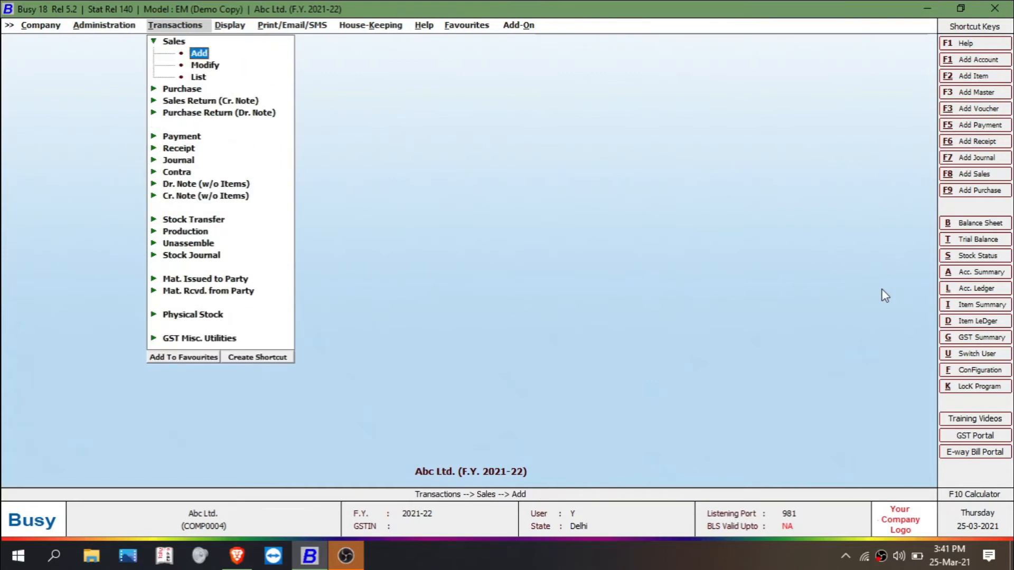
key("Return")
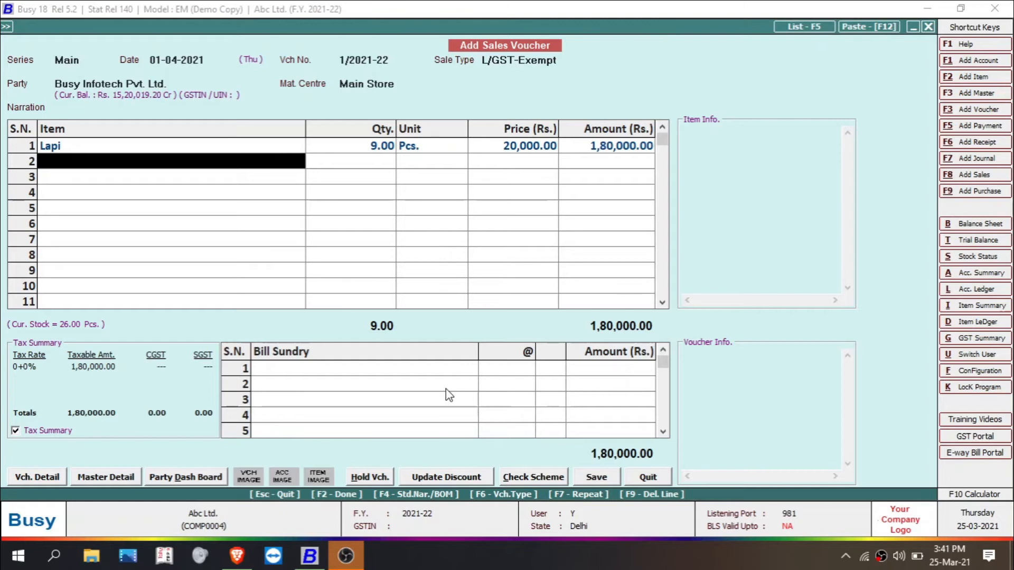
Add Packing Charges as the first bill sundry line of the sales voucher, keeping its default amount.
left_click(337, 376)
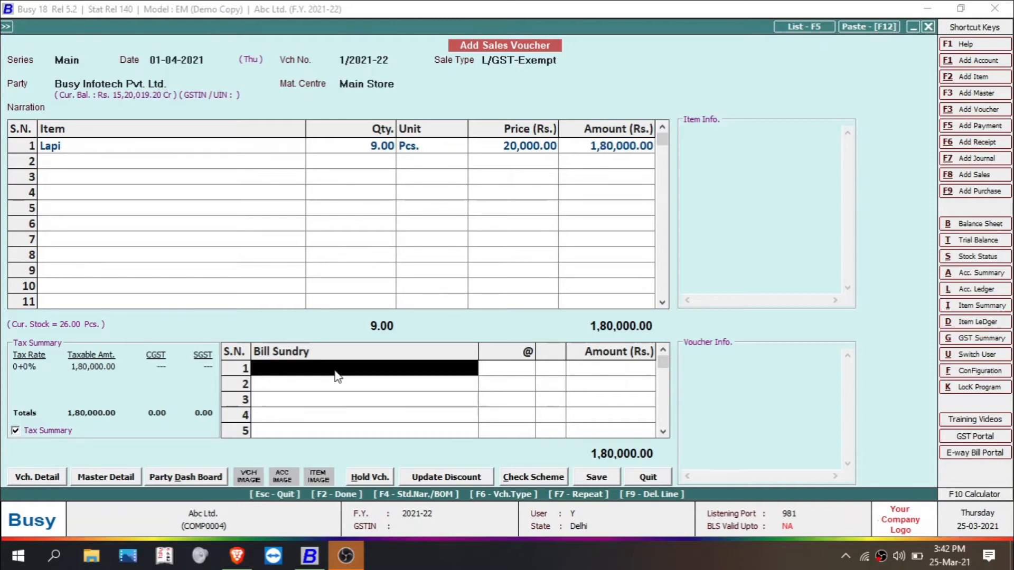
left_click(54, 151)
left_click(54, 167)
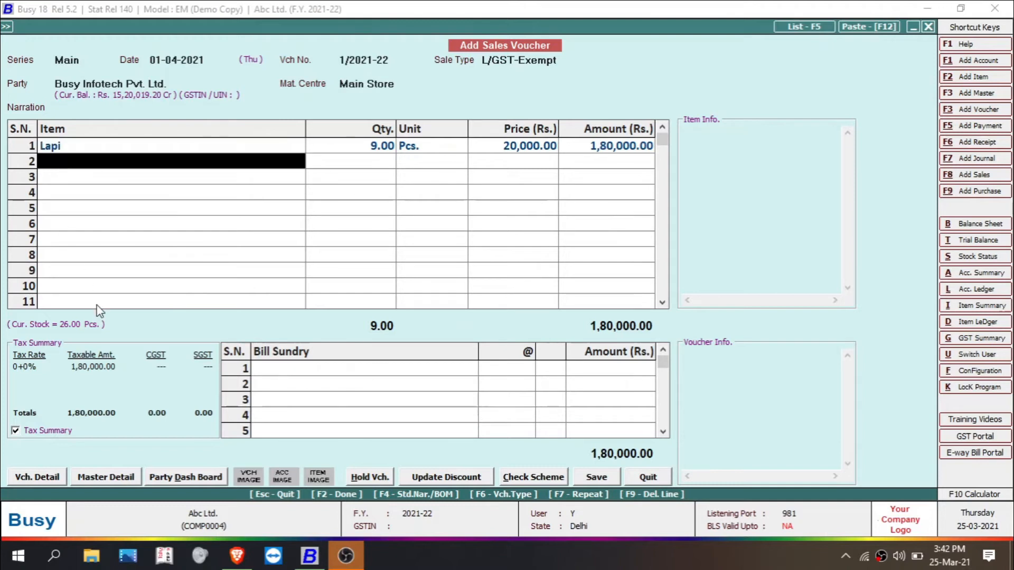
key("Return")
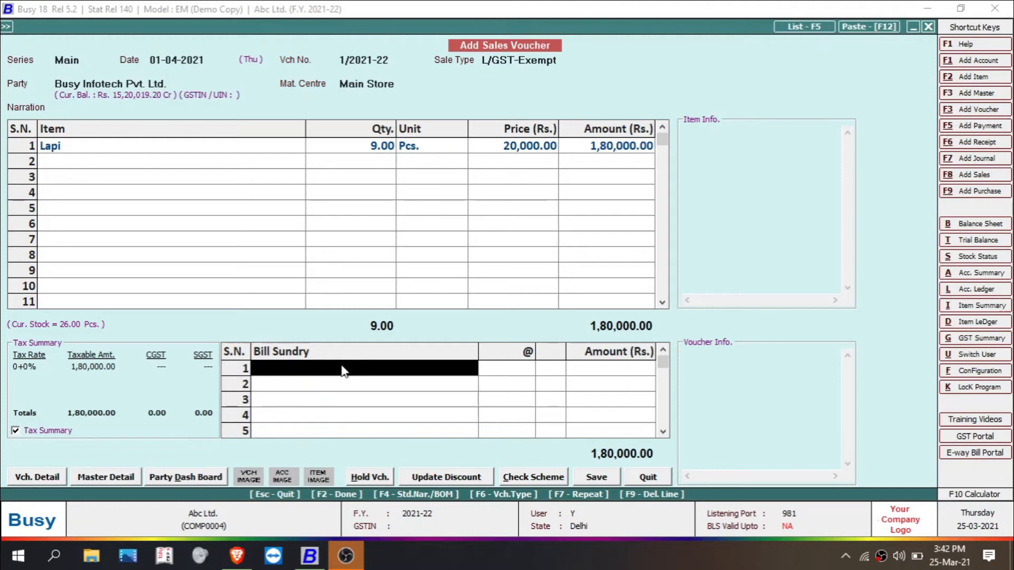
type("p")
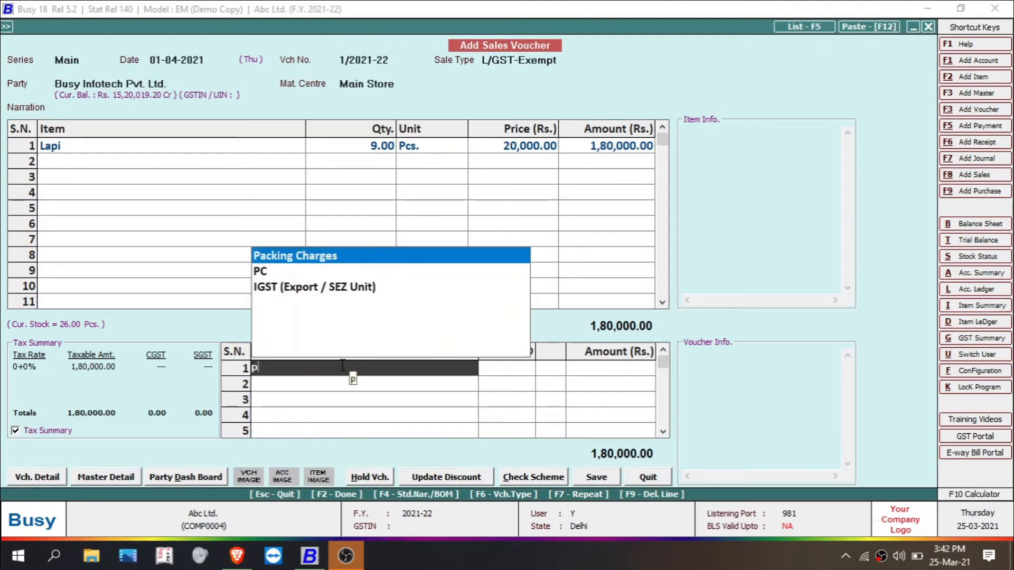
key("Return")
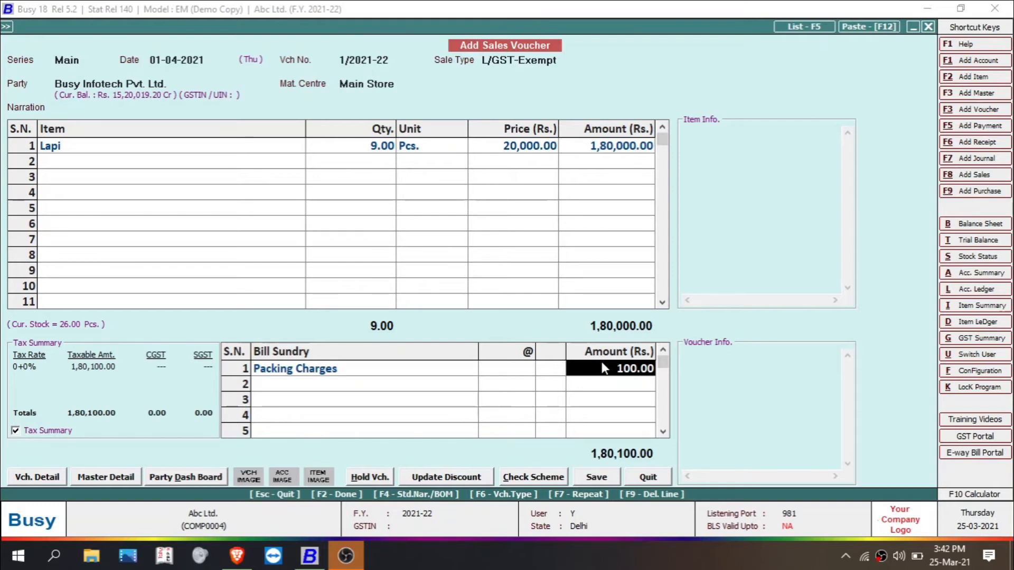
Add Cess on GST as the second bill sundry line with an amount of 200.
left_click(327, 385)
type("ces")
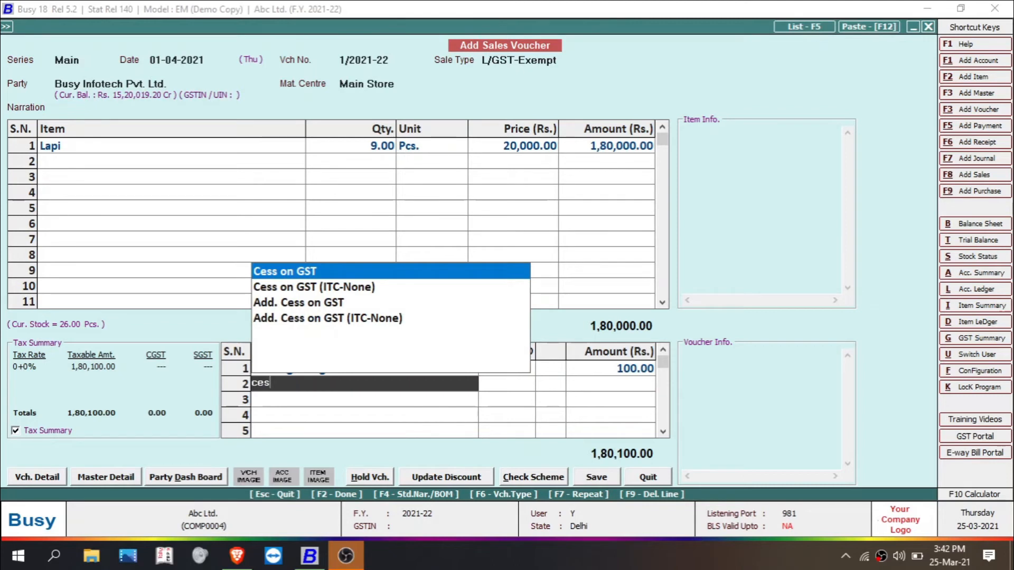
key("Return")
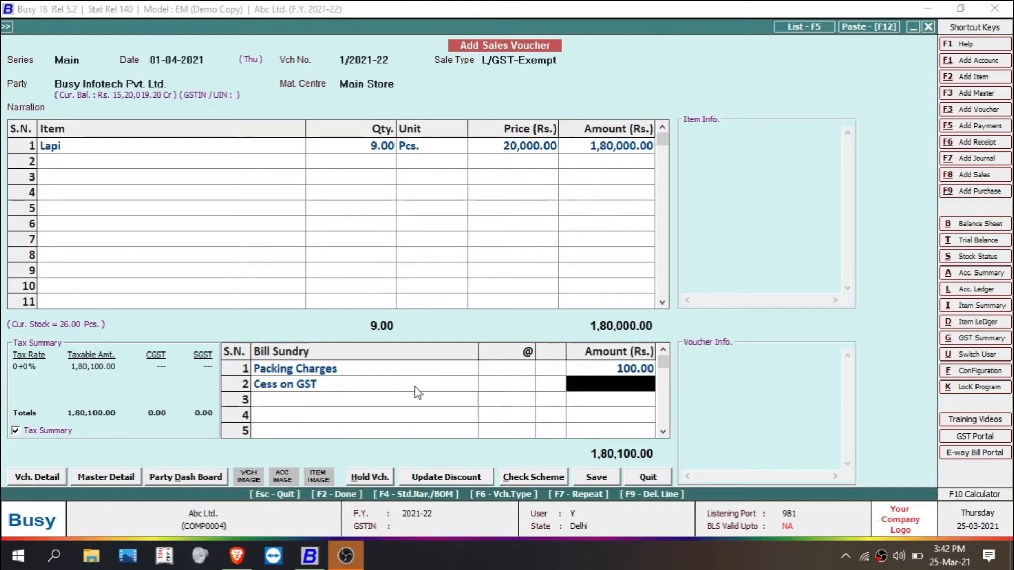
left_click(606, 387)
type("200")
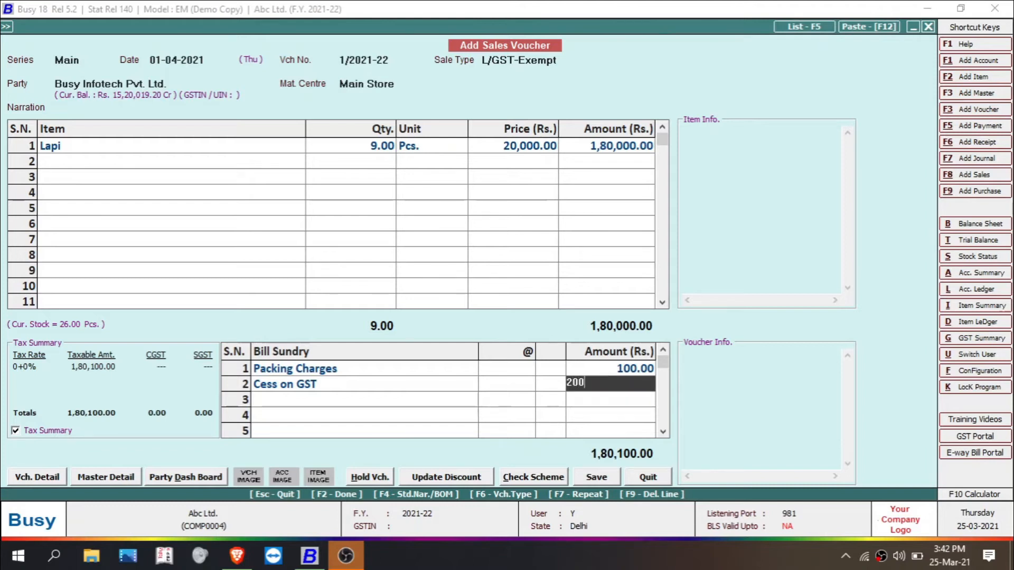
key("Return")
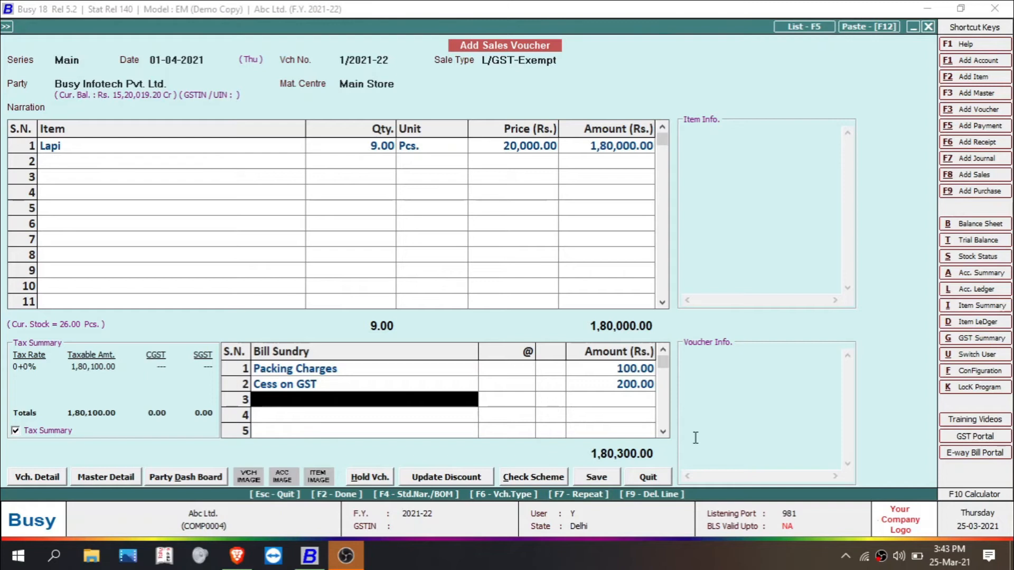
Modify the Packing Charges master from its voucher line so its amount is fed Per Main Qty., and save it.
left_click(416, 372)
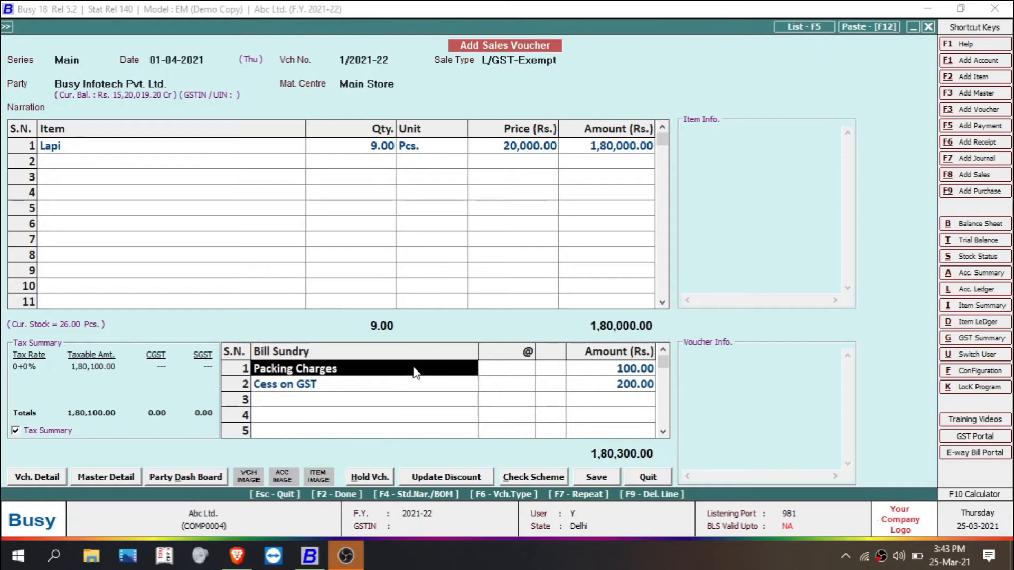
double_click(416, 373)
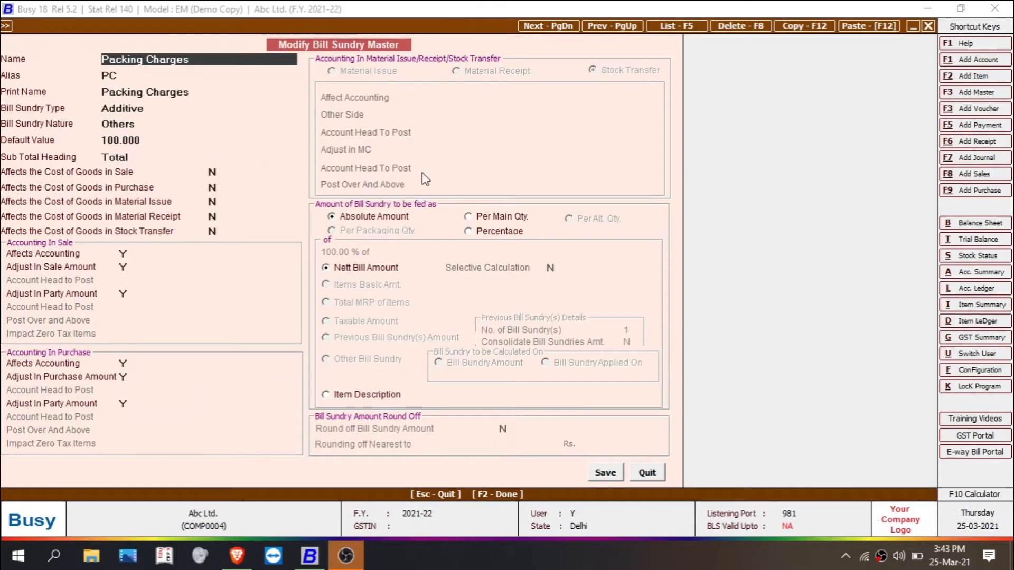
left_click(495, 218)
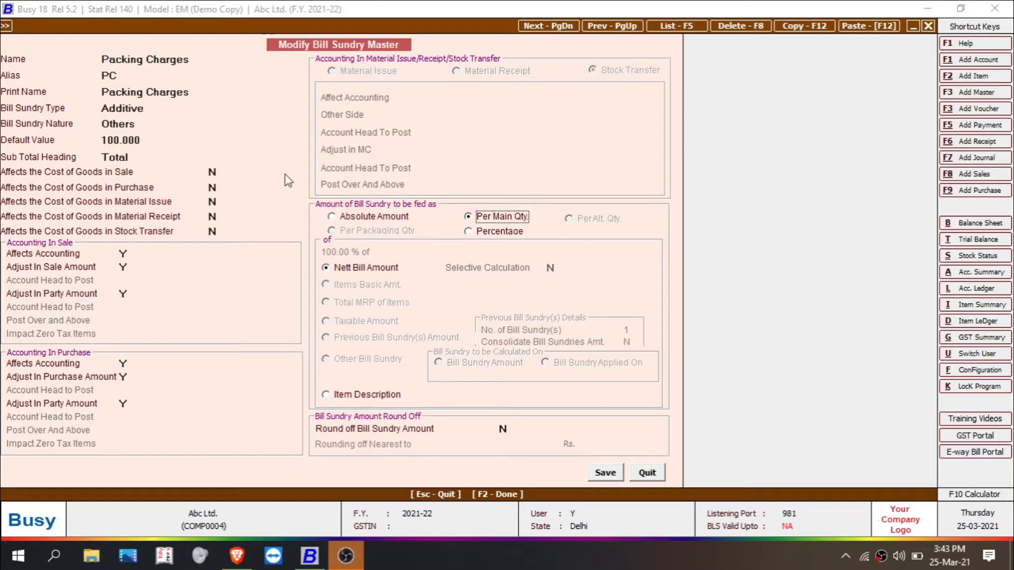
left_click(157, 141)
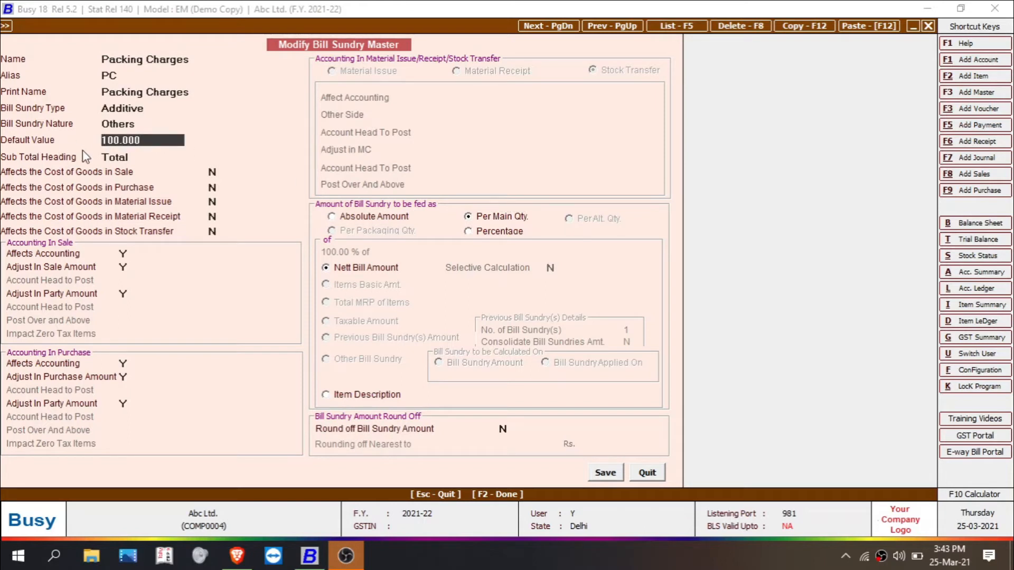
left_click(223, 125)
left_click(197, 146)
left_click(601, 470)
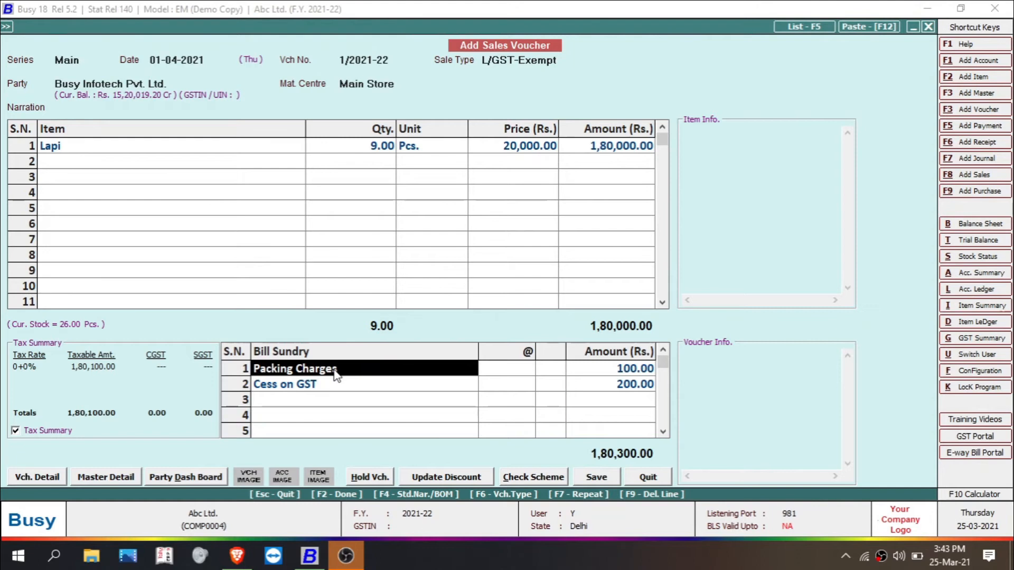
Delete the existing Packing Charges line and add Packing Charges again below Cess on GST.
key("F9")
left_click(309, 385)
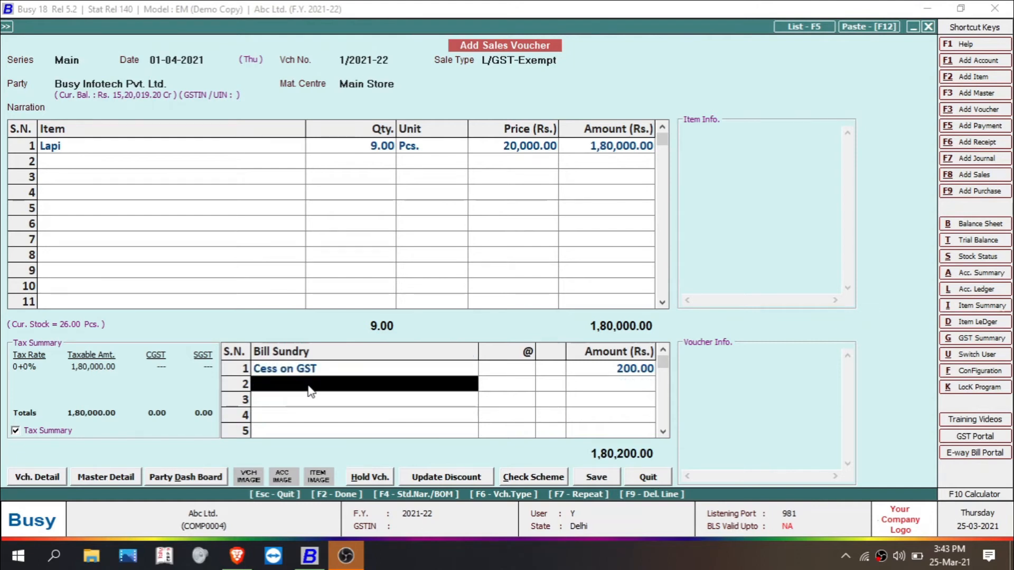
type("P")
left_click(318, 272)
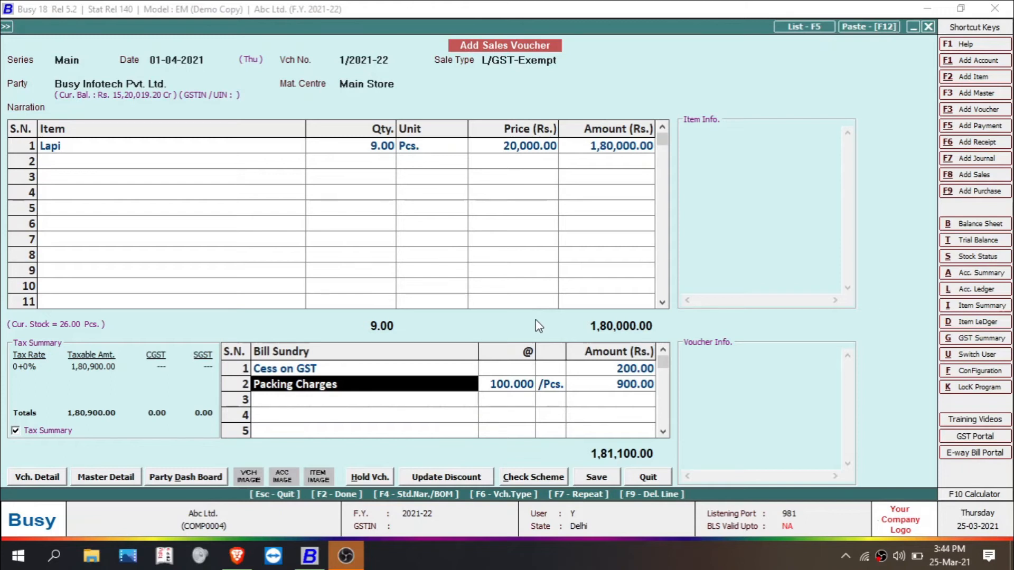
Modify the Cess on GST master from its voucher line so its amount is fed as a Percentage, and save it.
left_click(376, 373)
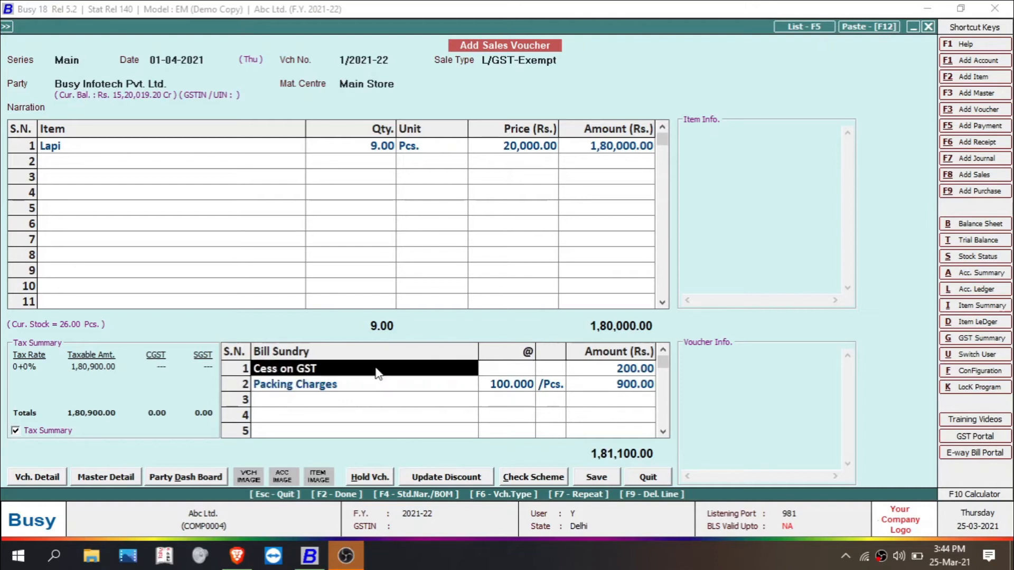
double_click(323, 370)
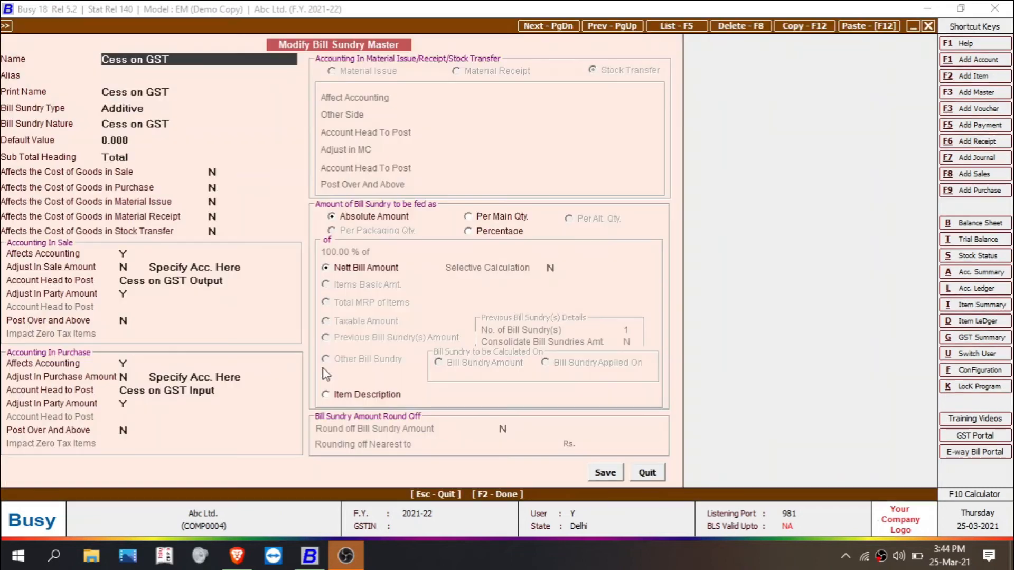
left_click(484, 232)
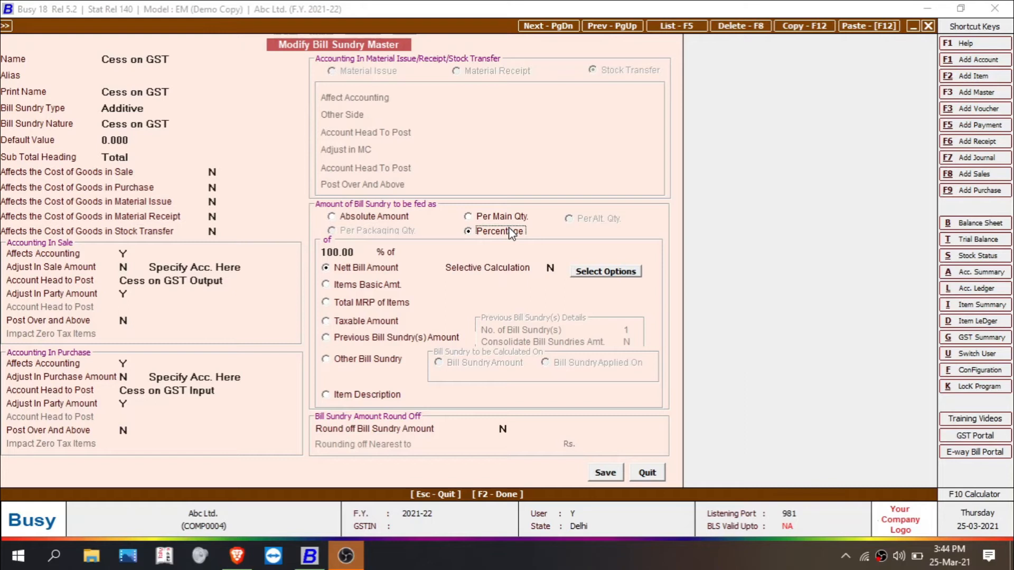
left_click(603, 473)
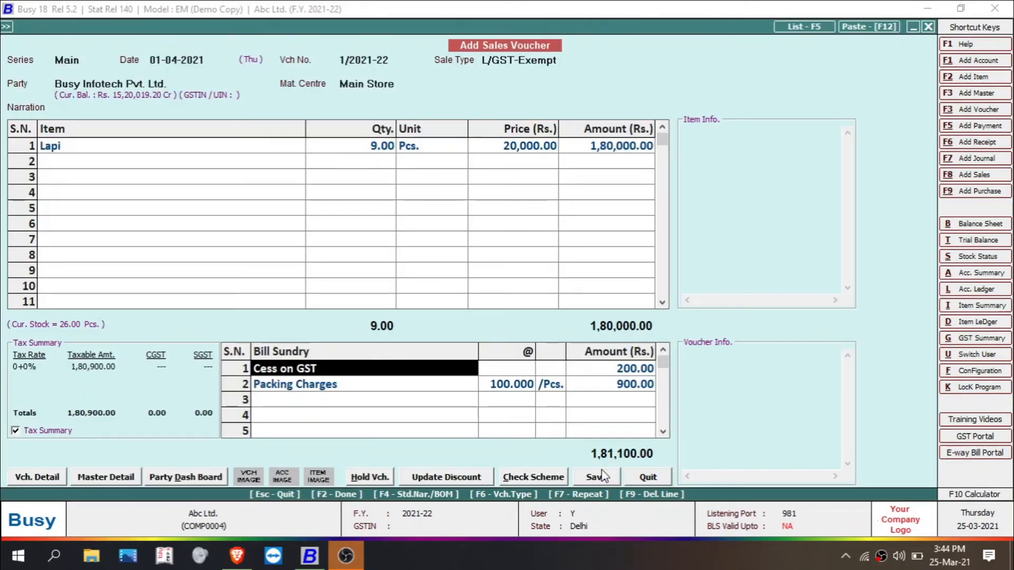
Delete the existing Cess on GST line and add it again below Packing Charges at a rate of 10 percent.
key("F9")
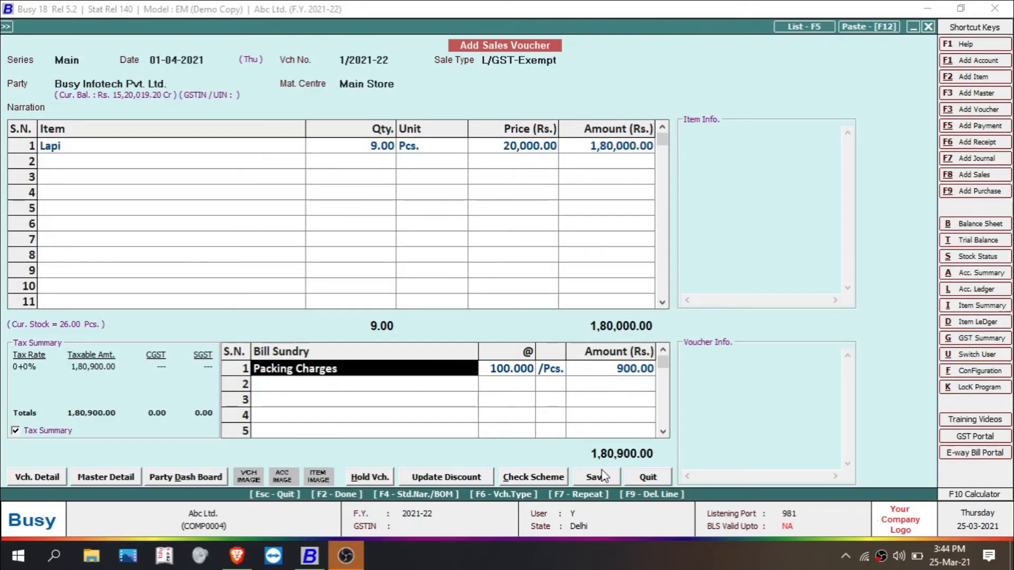
key("Down")
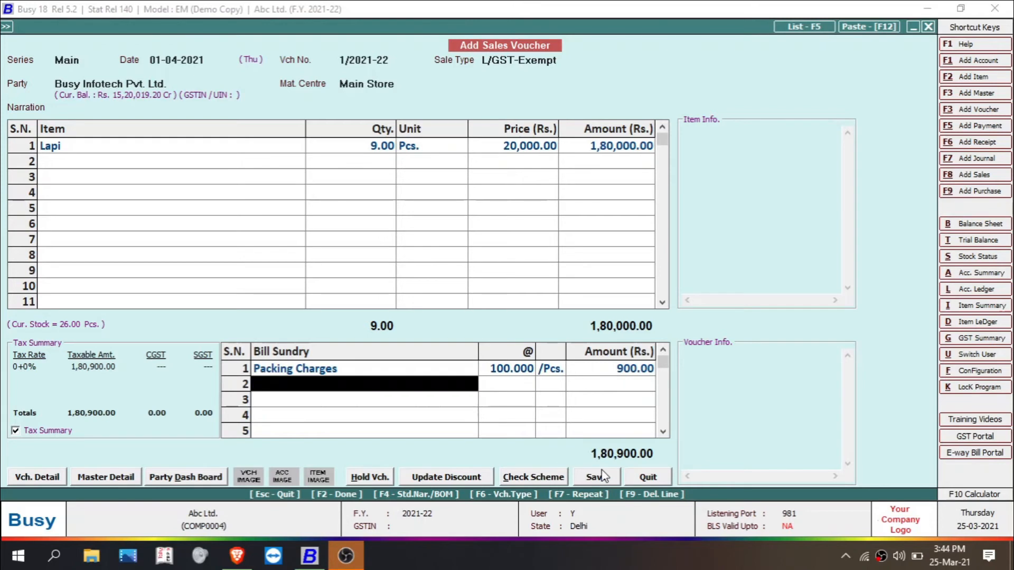
left_click(449, 273)
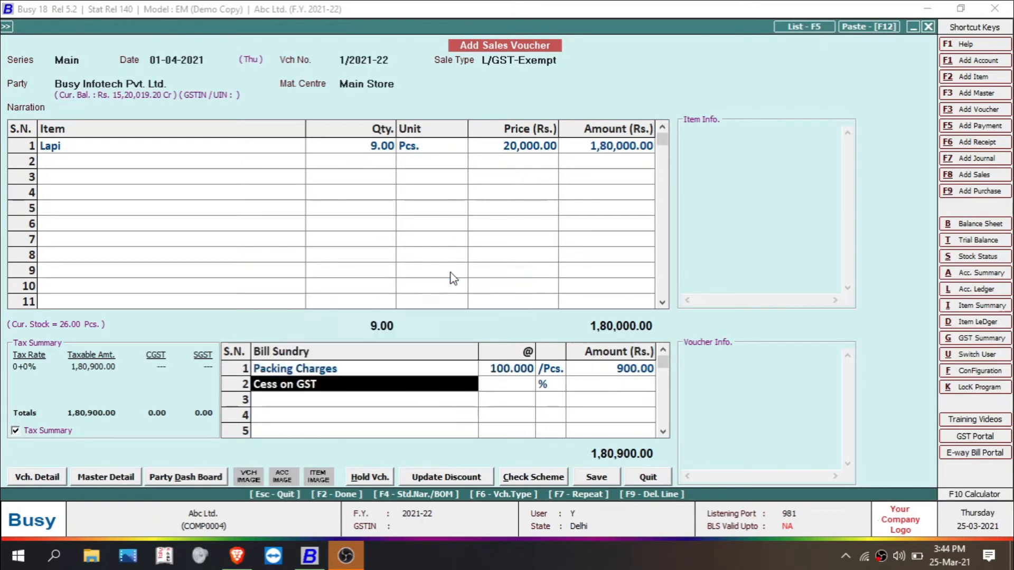
key("Return")
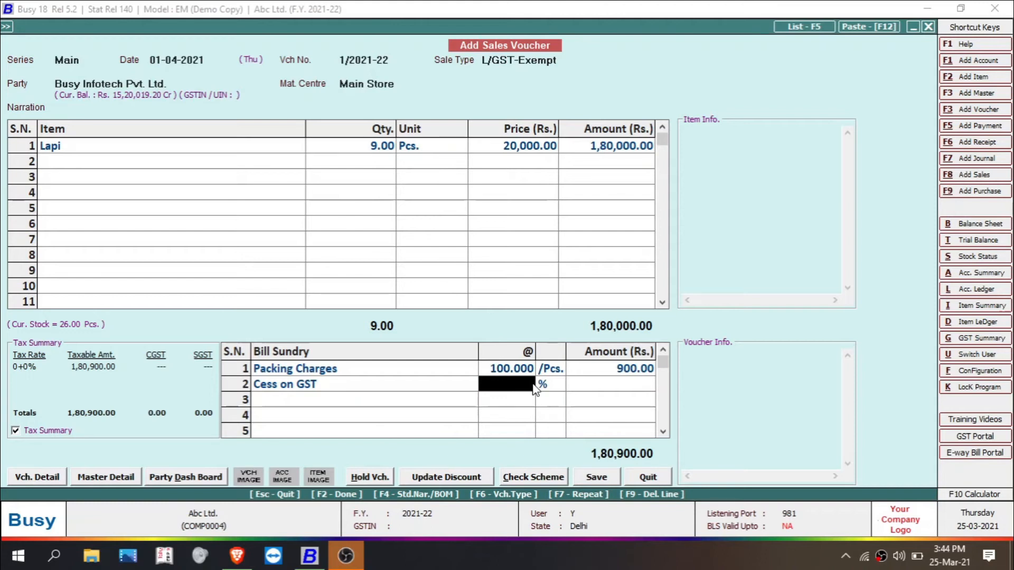
type("10")
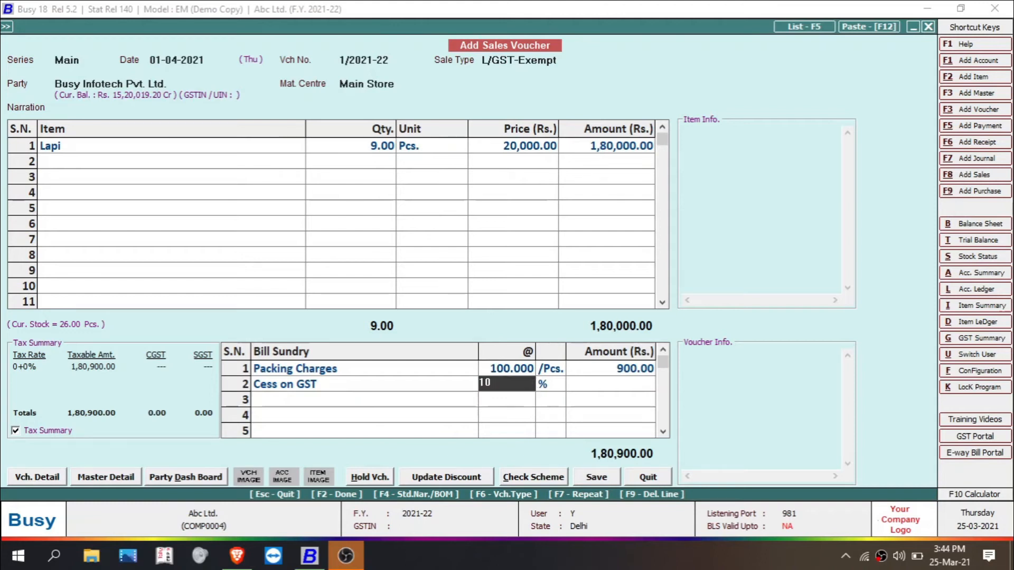
key("Return")
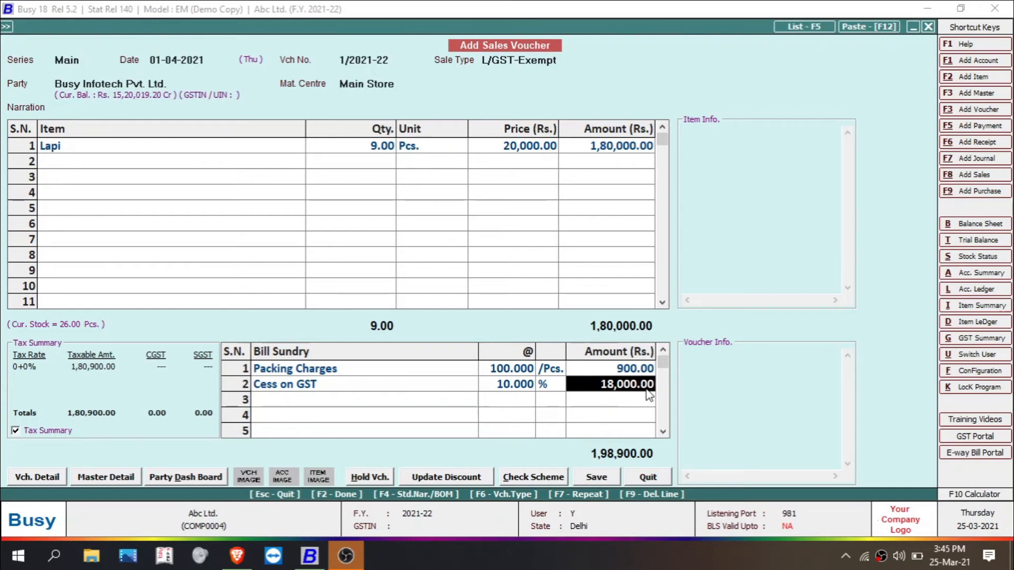
Add Freight & Forwarding Charges as the third bill sundry line of the voucher.
left_click(339, 404)
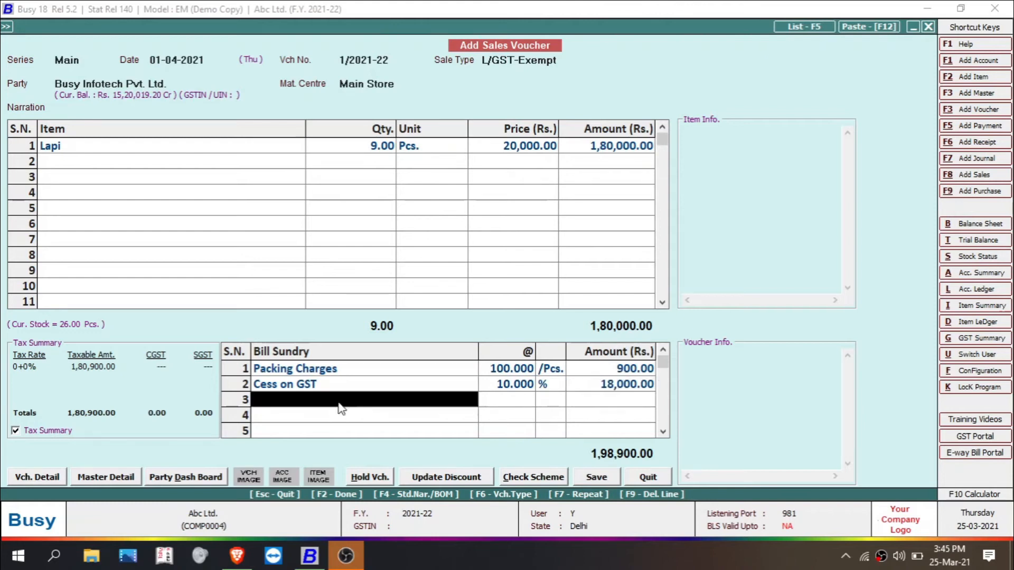
type("f")
key("Return")
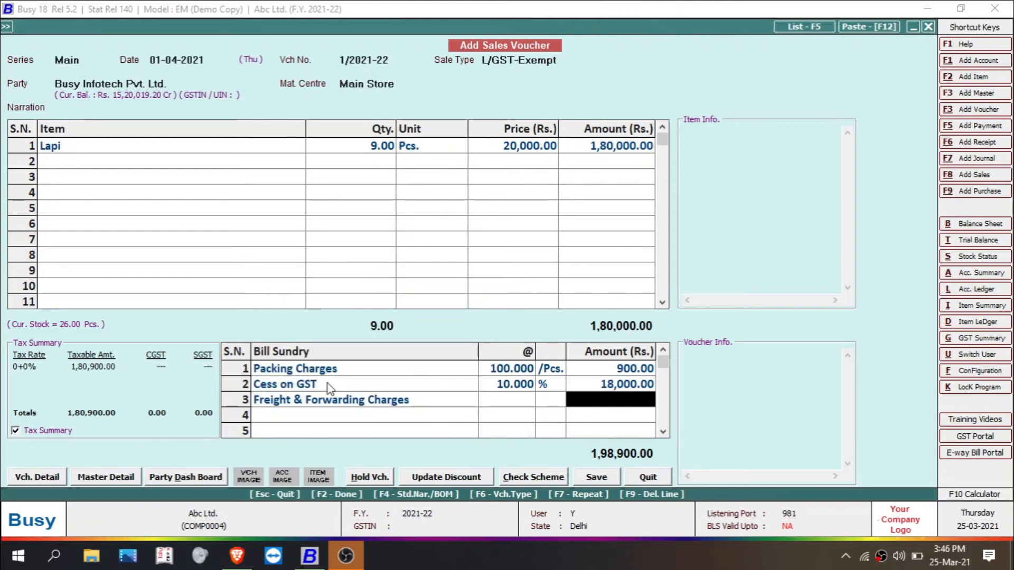
Modify the Freight & Forwarding Charges master from its voucher line to be fed as a Percentage of Nett Bill Amount, and save it.
left_click(409, 403)
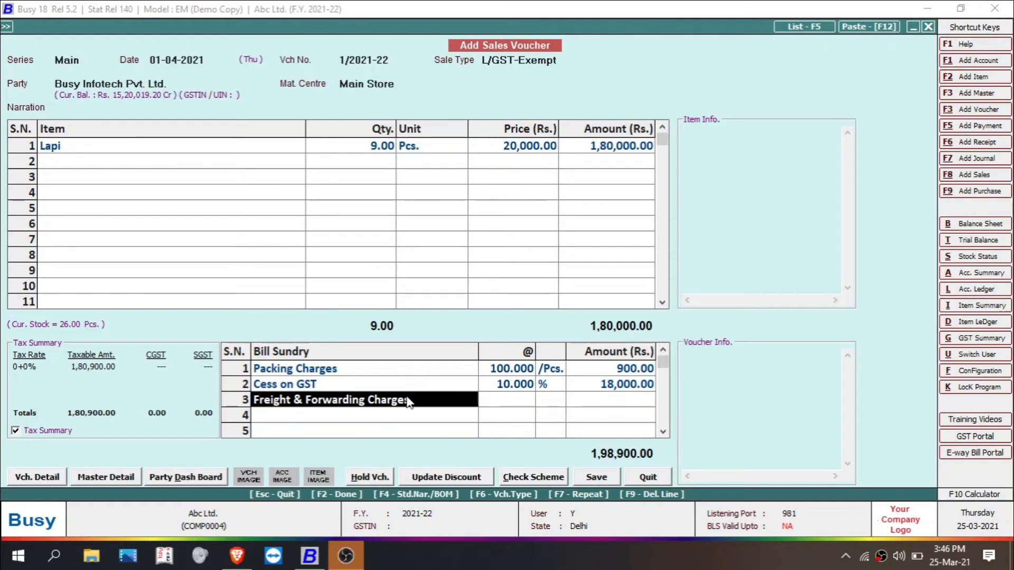
key("alt+m")
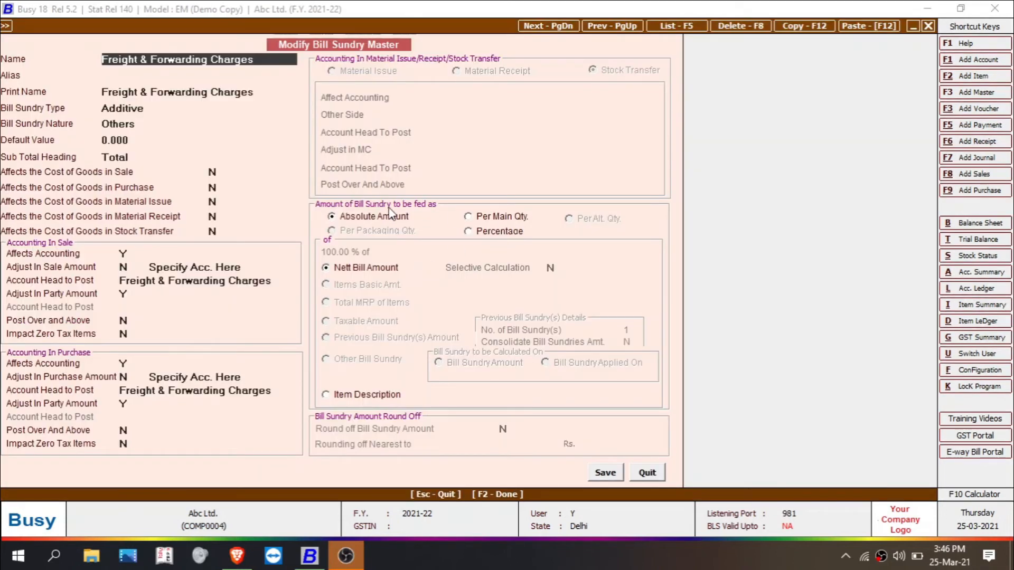
left_click(491, 231)
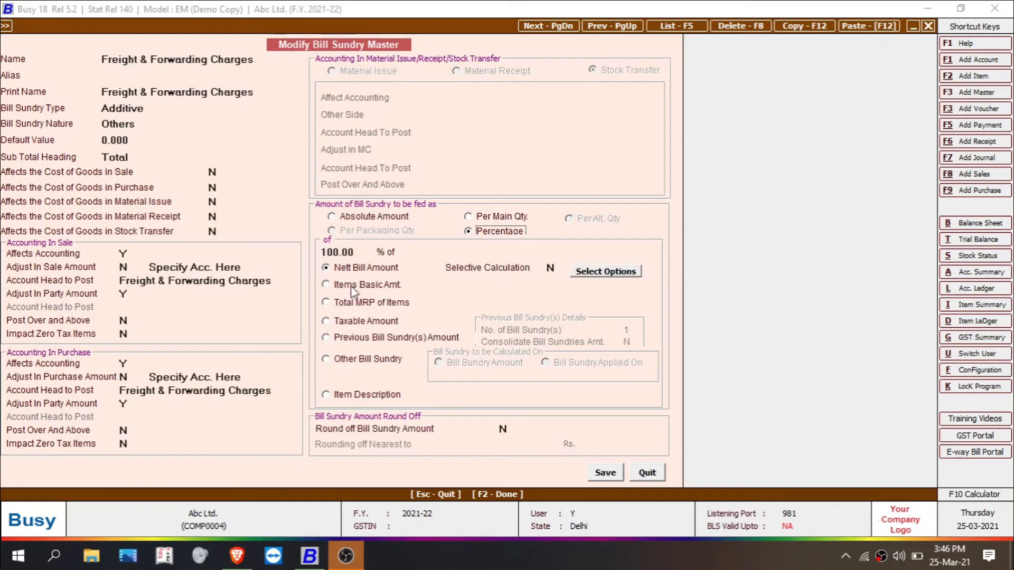
left_click(390, 289)
left_click(363, 269)
left_click(600, 478)
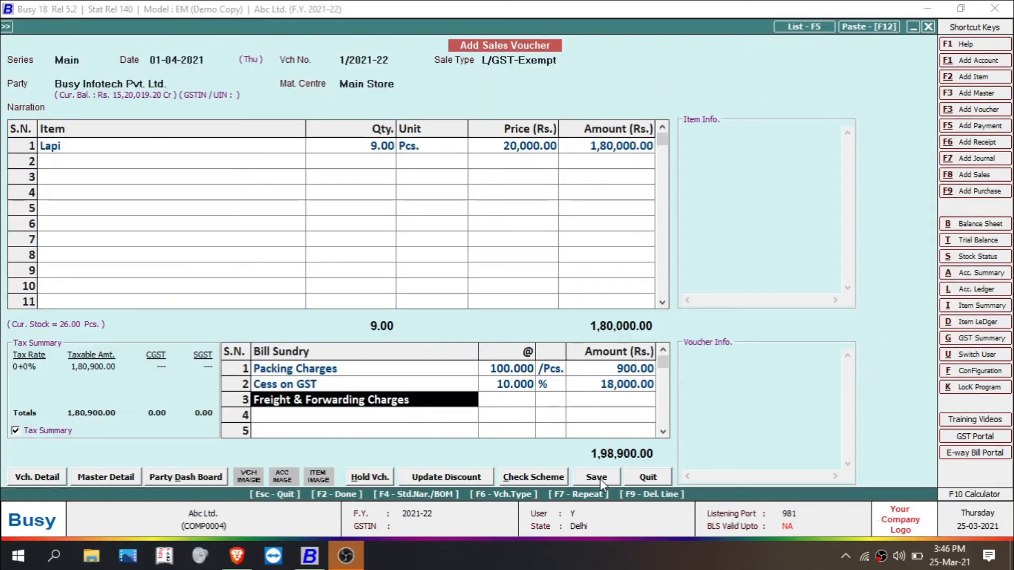
Delete the existing Freight & Forwarding Charges line and add it again below Cess on GST at a rate of 80 percent.
key("Delete")
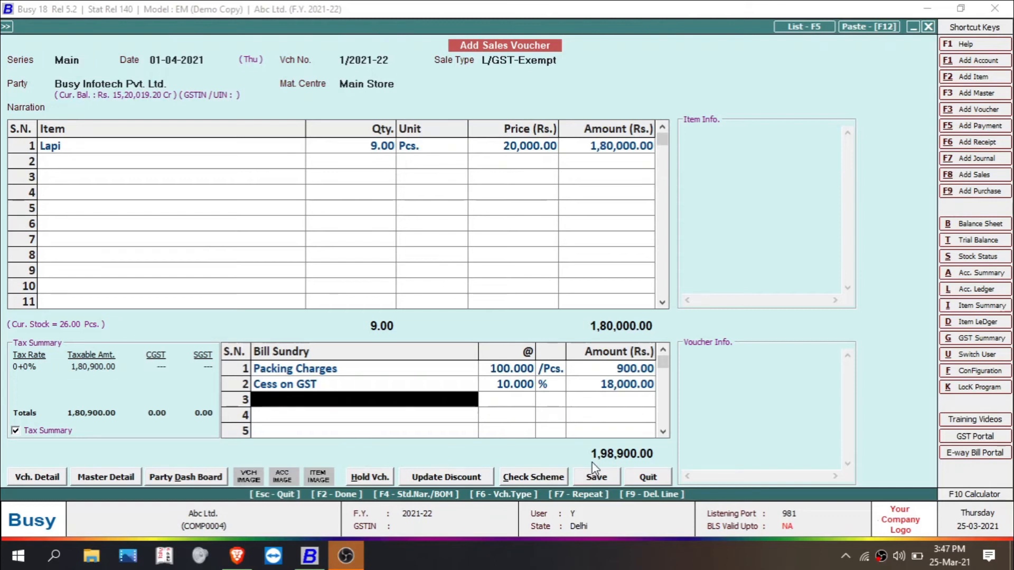
key("Return")
key("Return")
type("80")
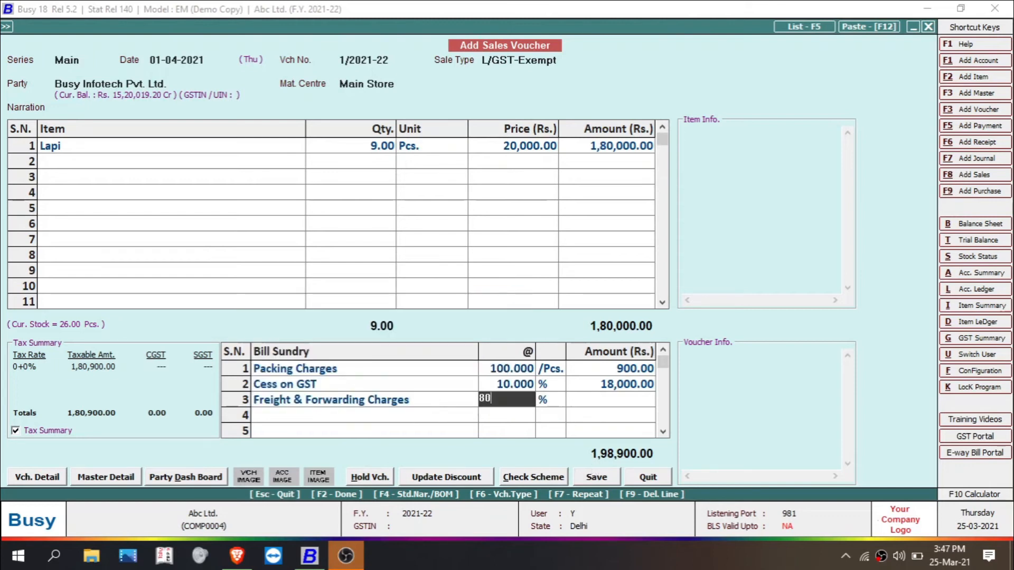
key("Return")
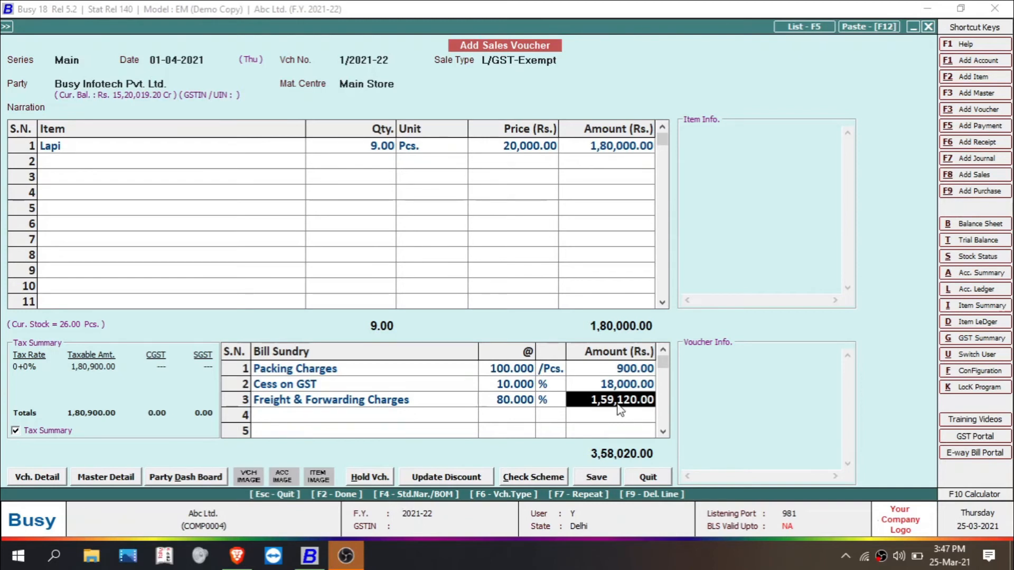
Enable rounding off to the Upper Limit, nearest 1 Rs., in the Freight & Forwarding Charges master, and save it.
left_click(519, 403)
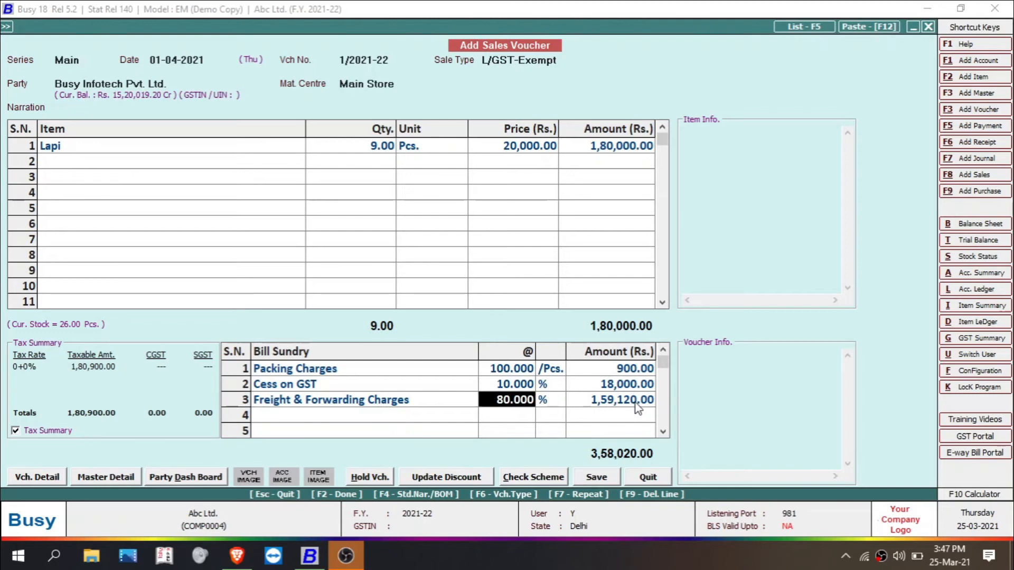
left_click(359, 404)
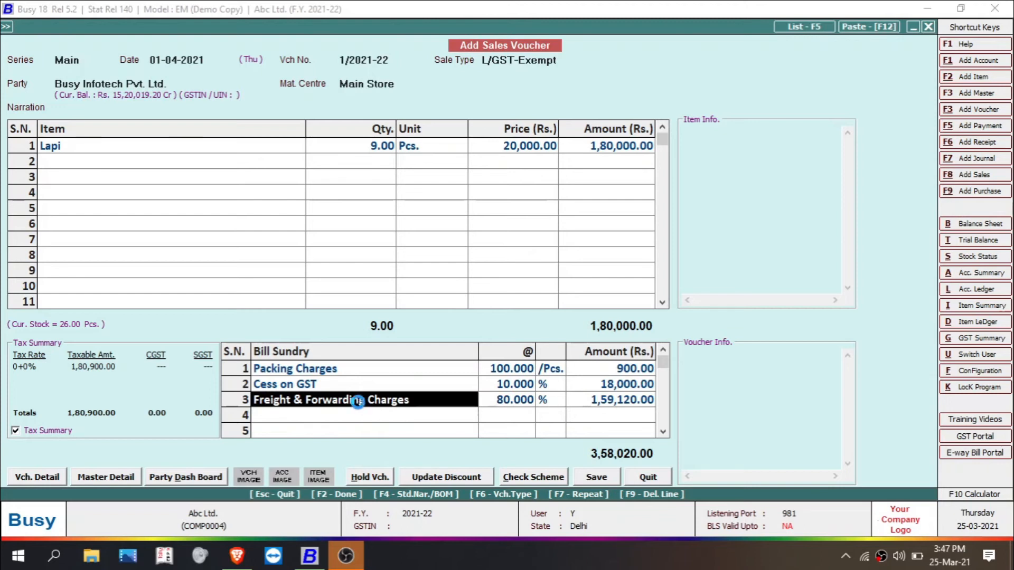
double_click(358, 402)
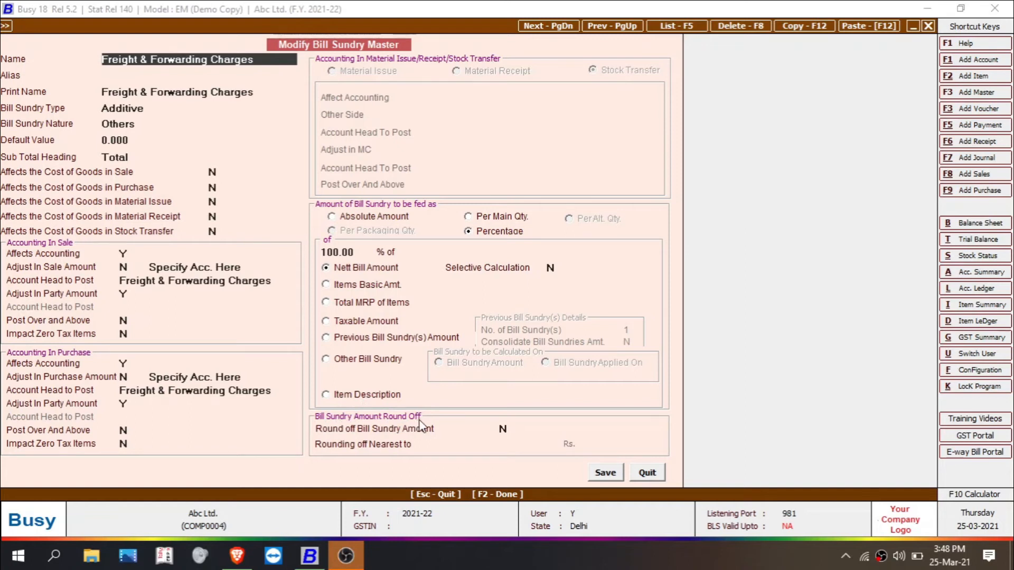
left_click(515, 426)
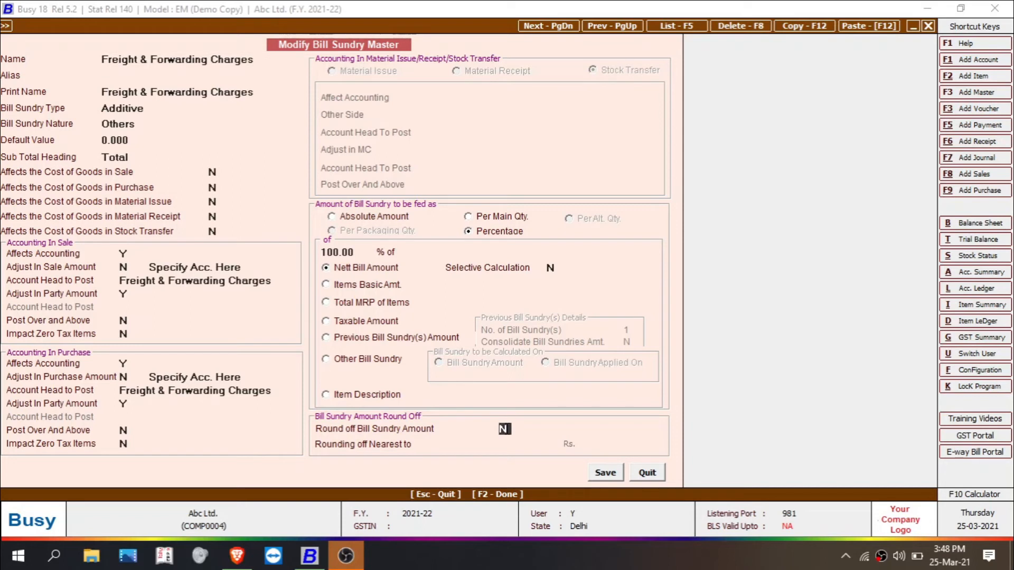
type("Y")
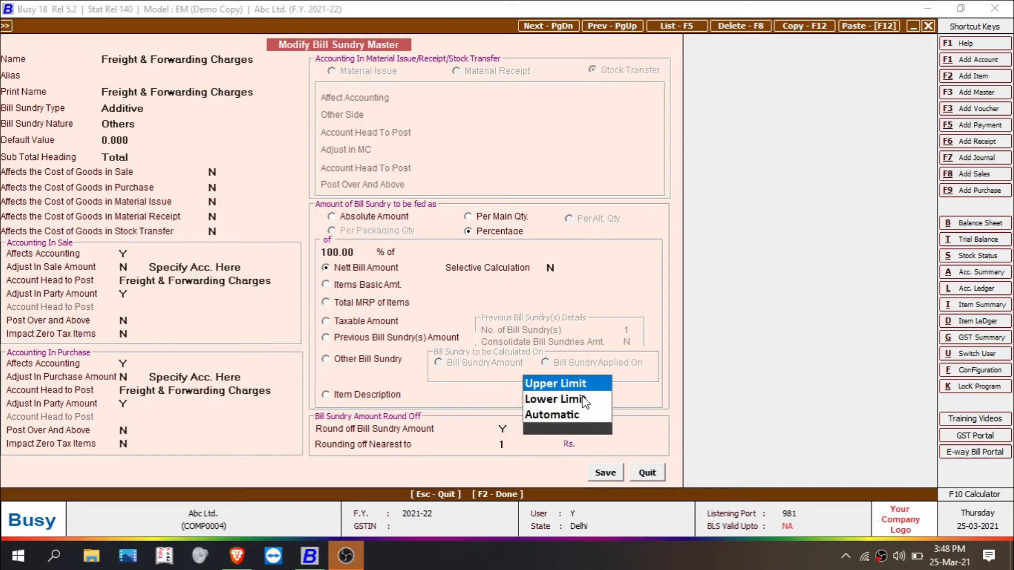
left_click(578, 389)
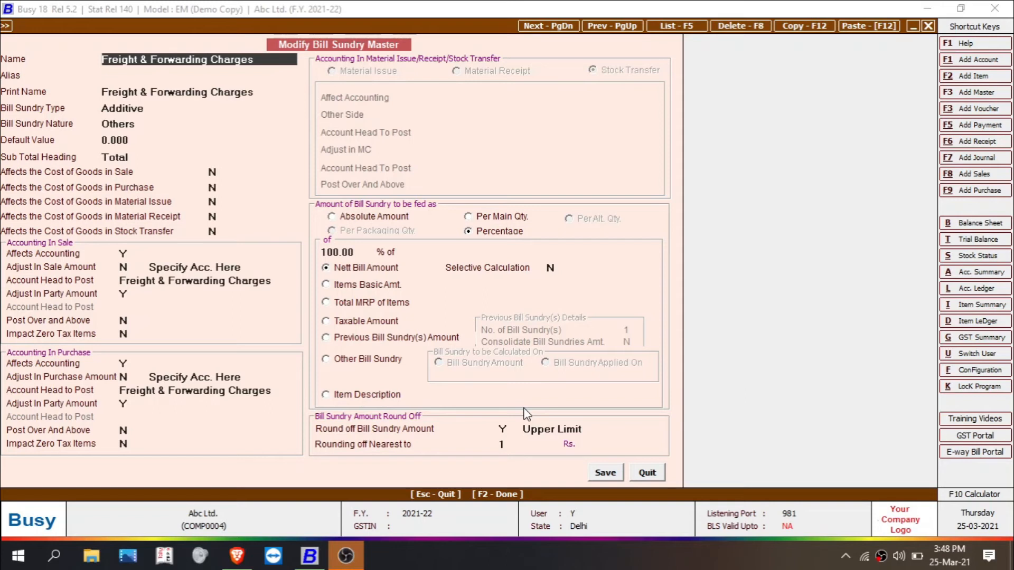
left_click(596, 473)
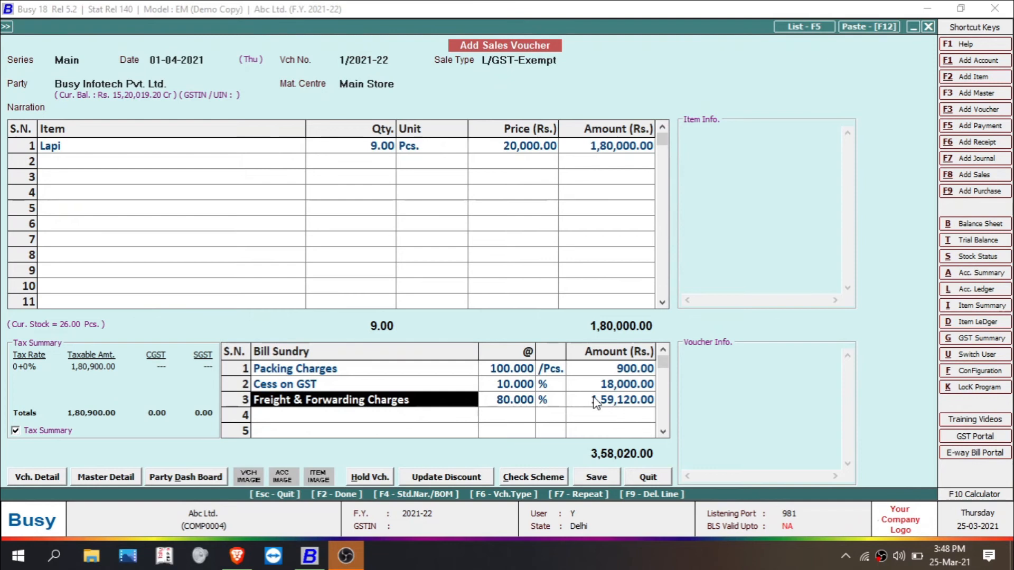
Save the sales voucher, accepting the wrong tax type and missing PAN warnings.
left_click(600, 478)
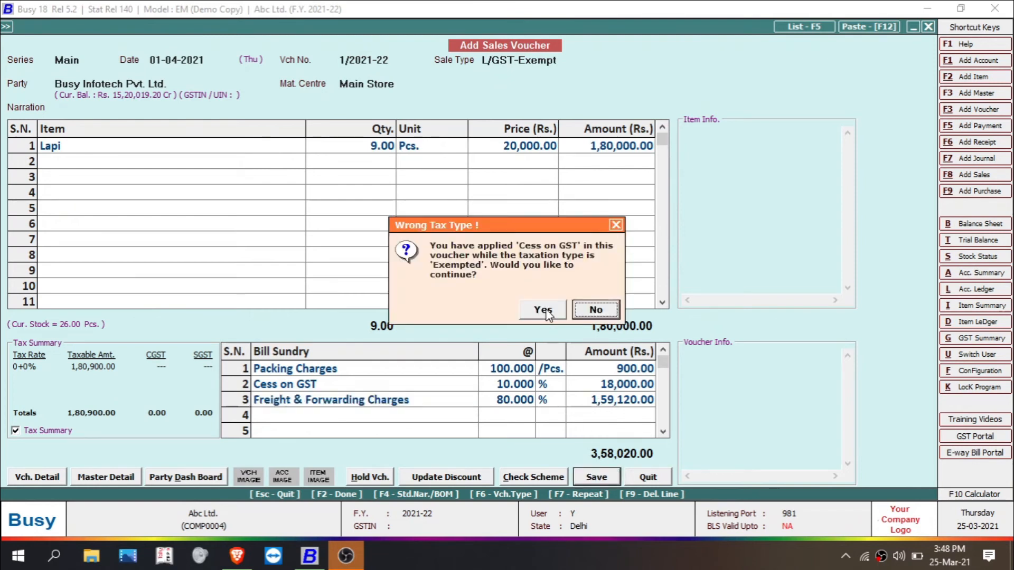
left_click(543, 311)
left_click(545, 312)
left_click(546, 312)
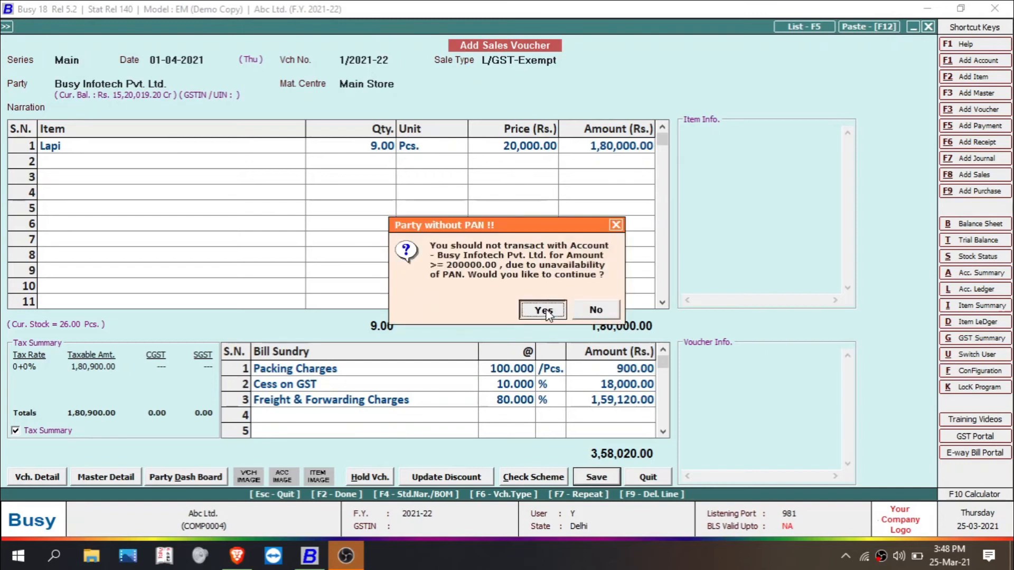
left_click(544, 311)
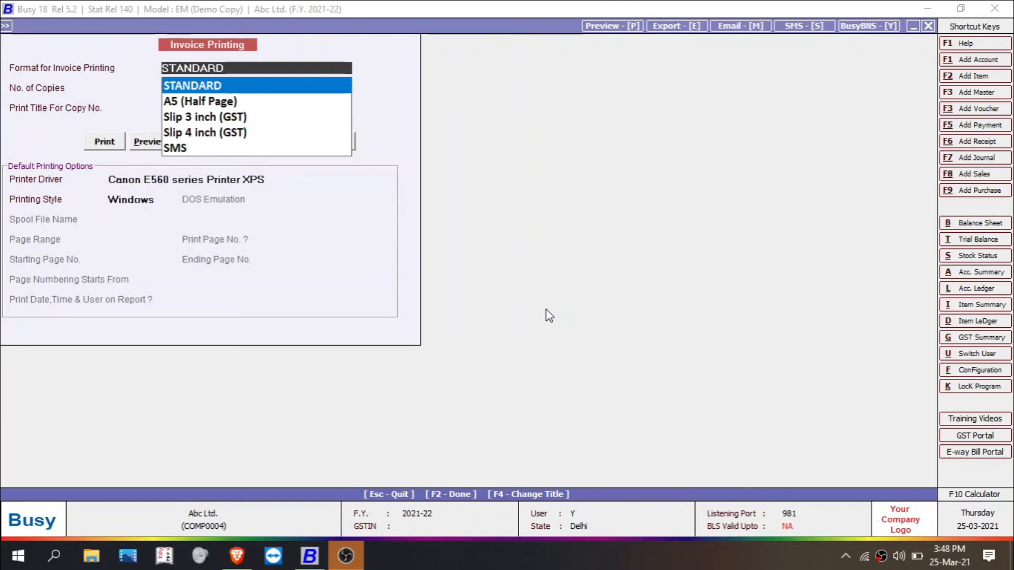
Request a preview of the saved invoice in STANDARD format with 1 copy.
key("Return")
key("Return")
key("Return")
key("Right")
key("Return")
left_click(544, 310)
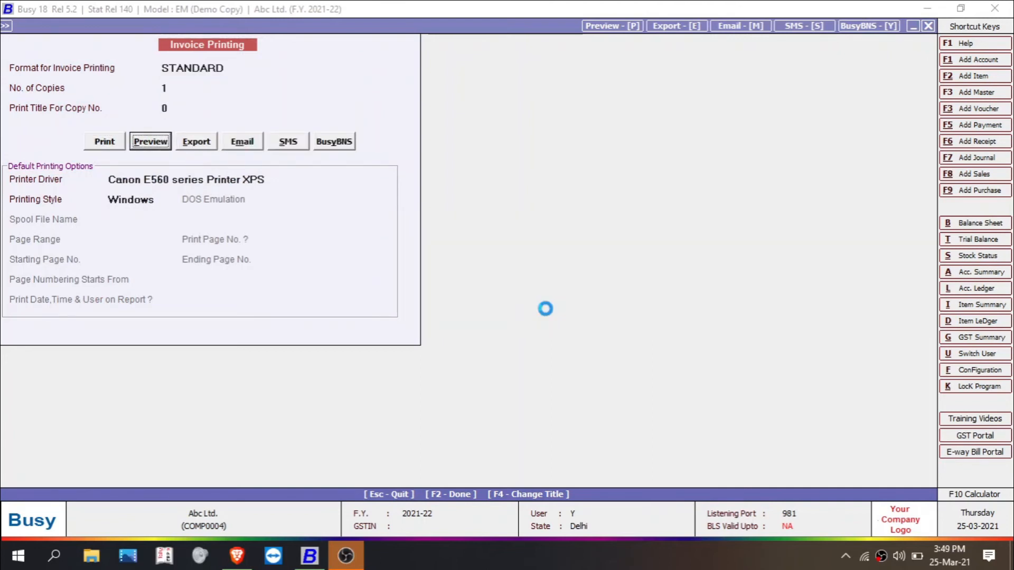
Go through the sales invoice configuration, keep its existing printing options, and save it to open the print preview.
key("Return")
key("Return")
key("Return")
key("Return")
key("Return")
key("Return")
key("Return")
key("Return")
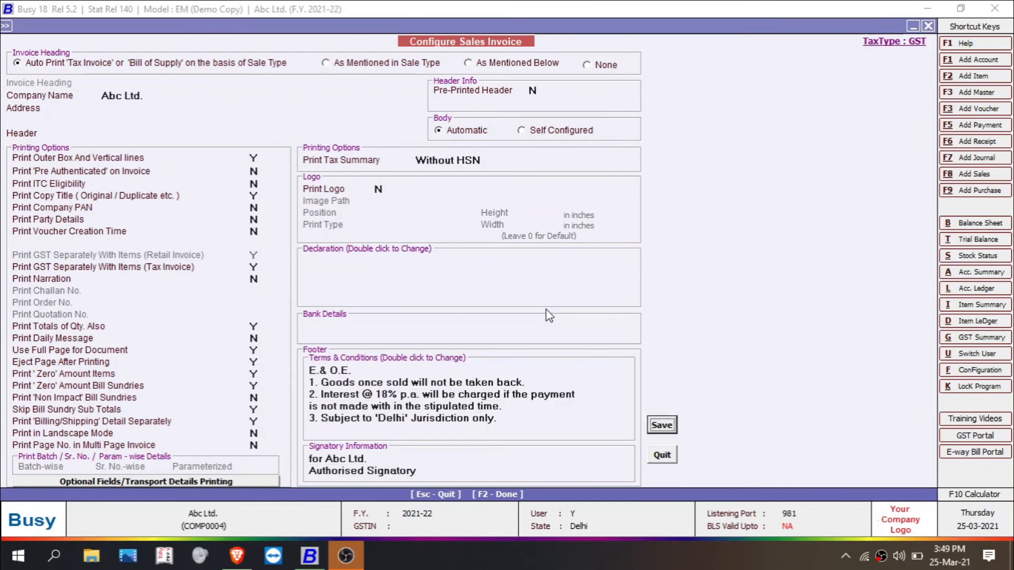
key("Return")
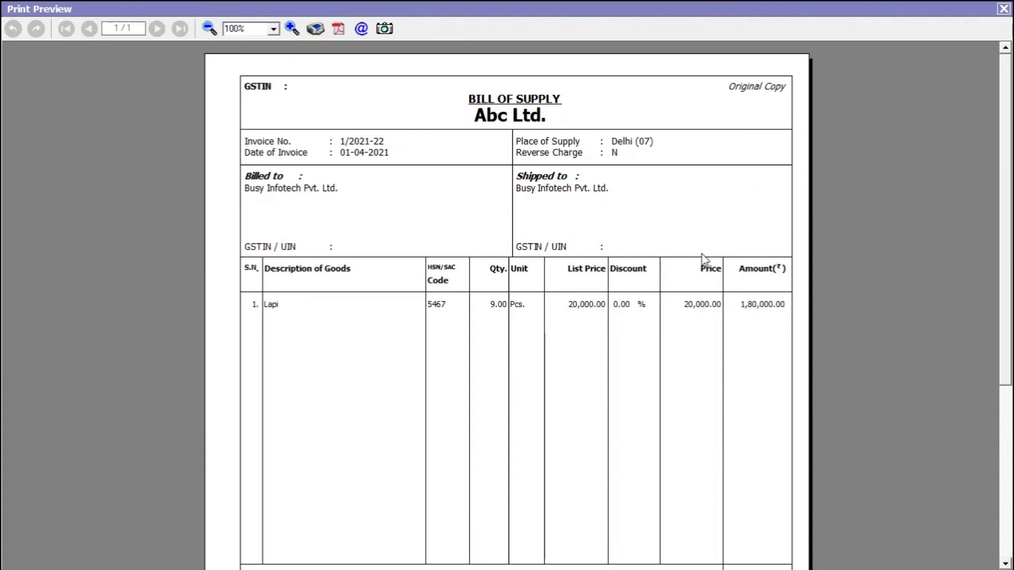
Examine the bill sundry lines and grand total in the invoice preview, and close it.
left_click_drag(1005, 271, 1004, 402)
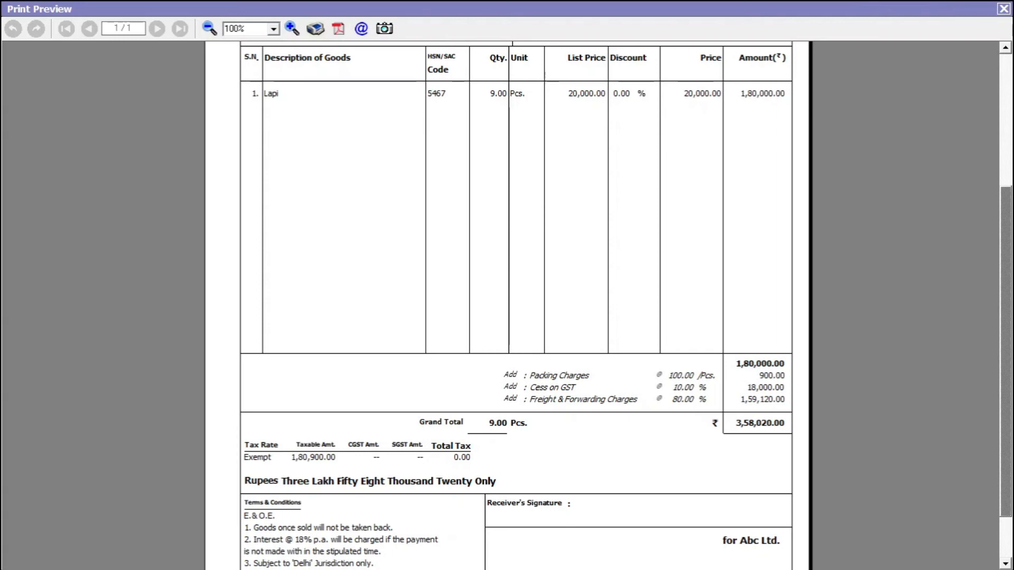
key("Escape")
key("Return")
key("Return")
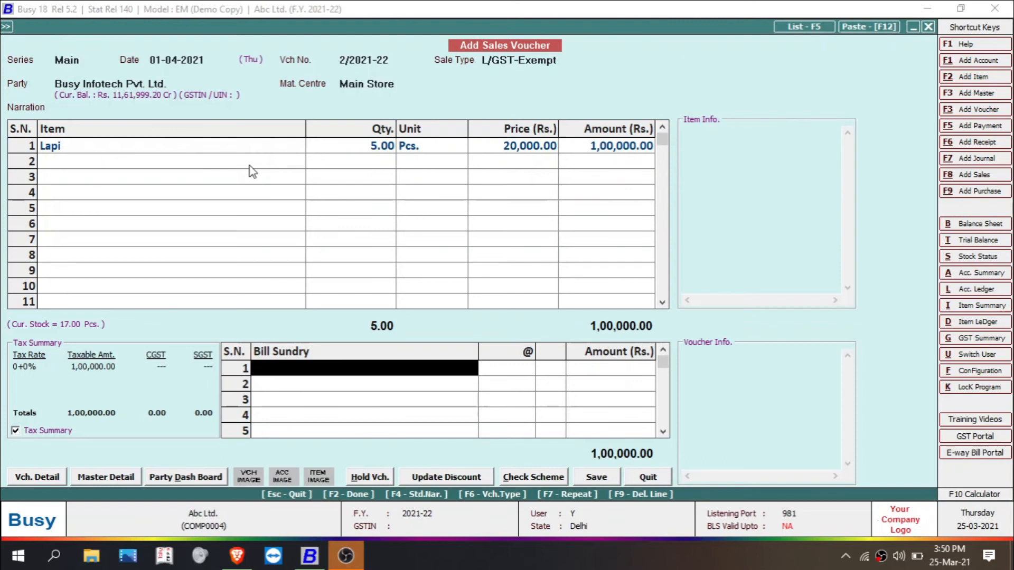
Add Discount as the first bill sundry line of the new sales voucher at a rate of 5 percent.
key("Return")
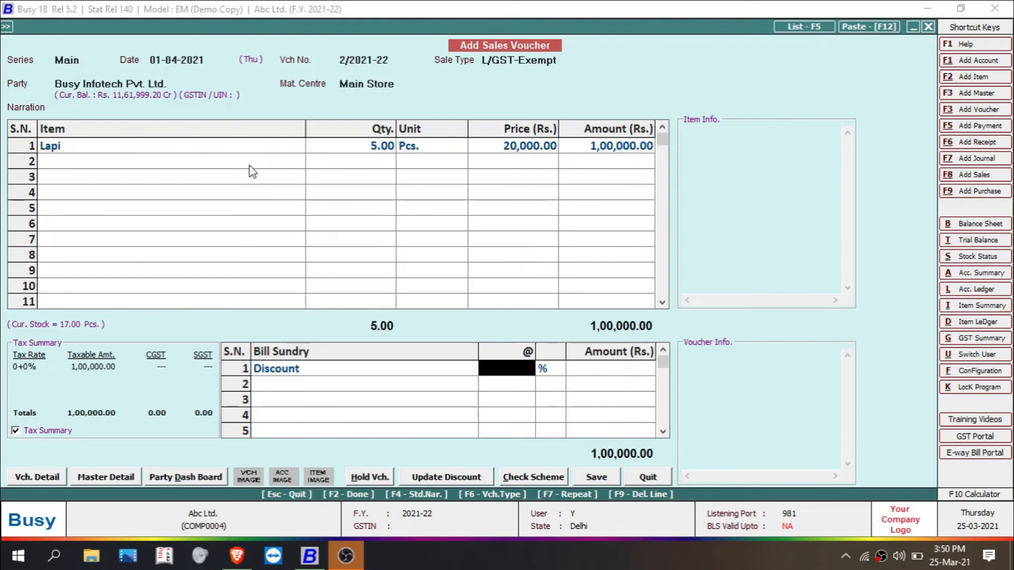
key("Left")
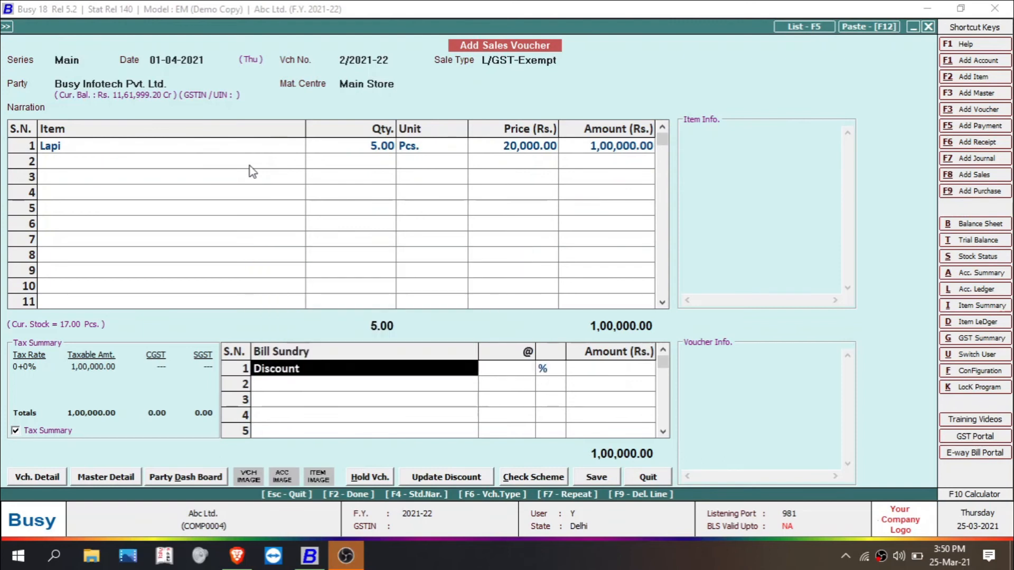
key("Return")
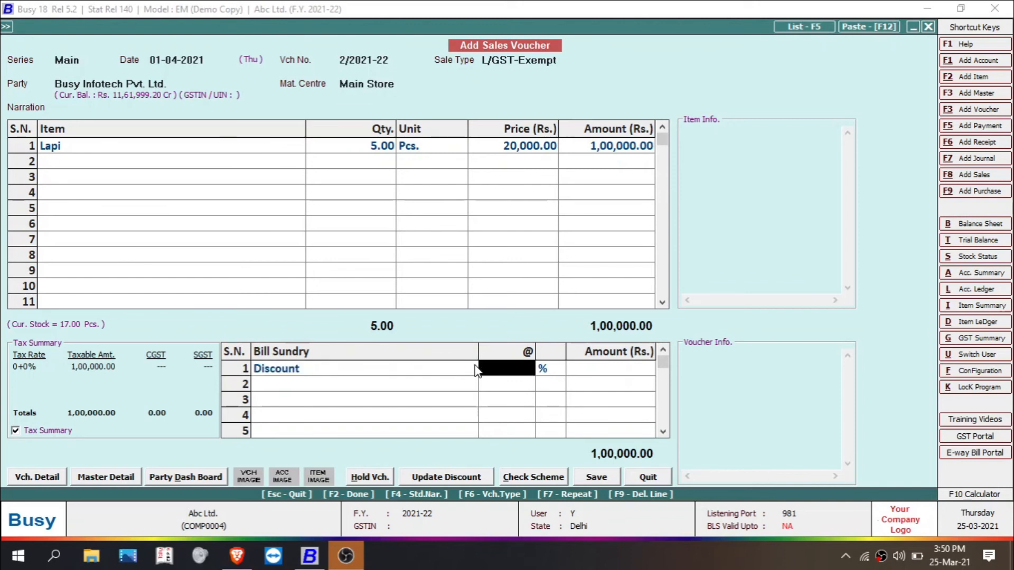
type("5")
key("Return")
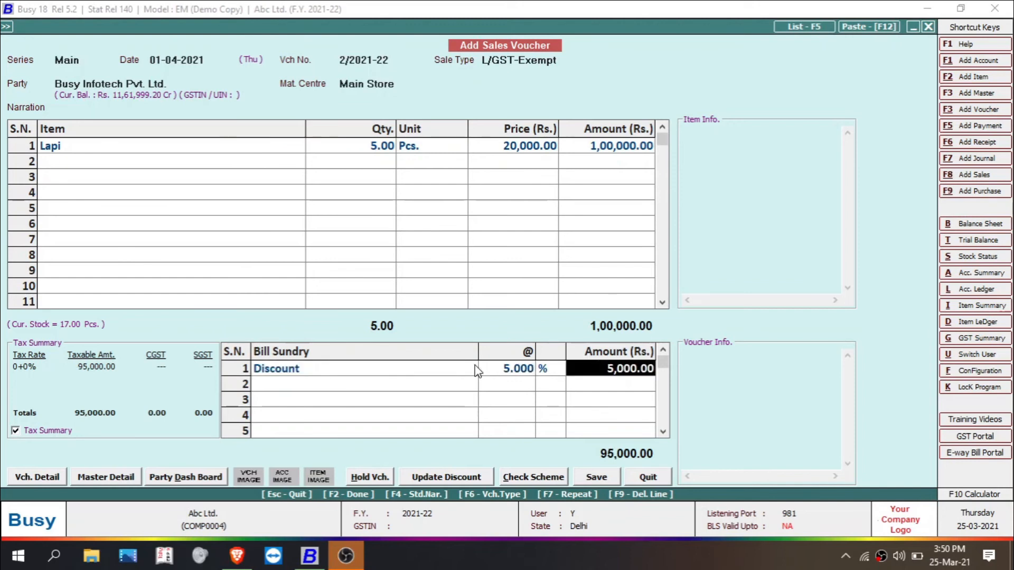
key("Return")
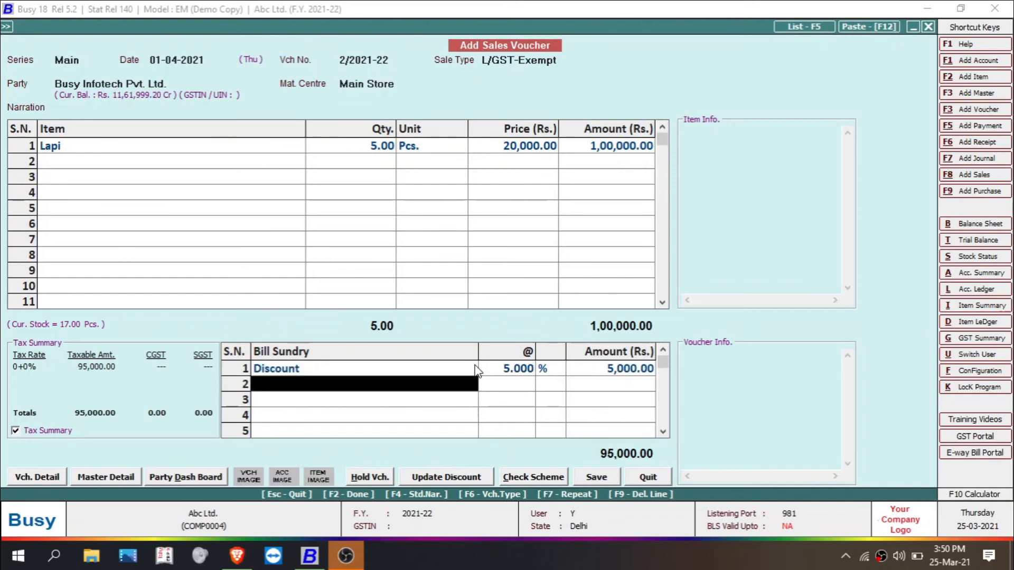
Start a new bill sundry master named Discount Item Basic Amt, with type Subtractive and nature Others.
key("F3")
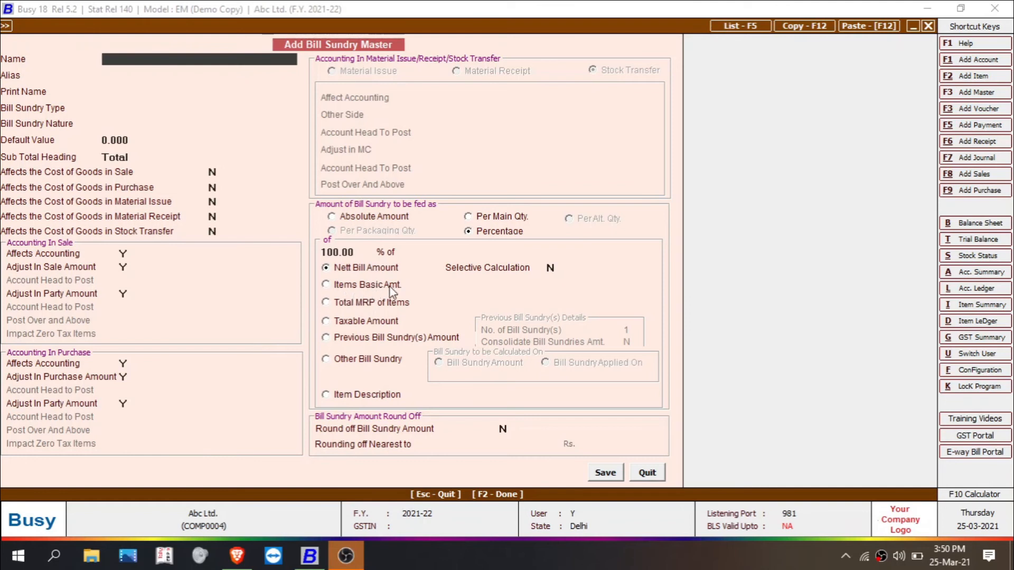
type("discount item bassi")
key("BackSpace")
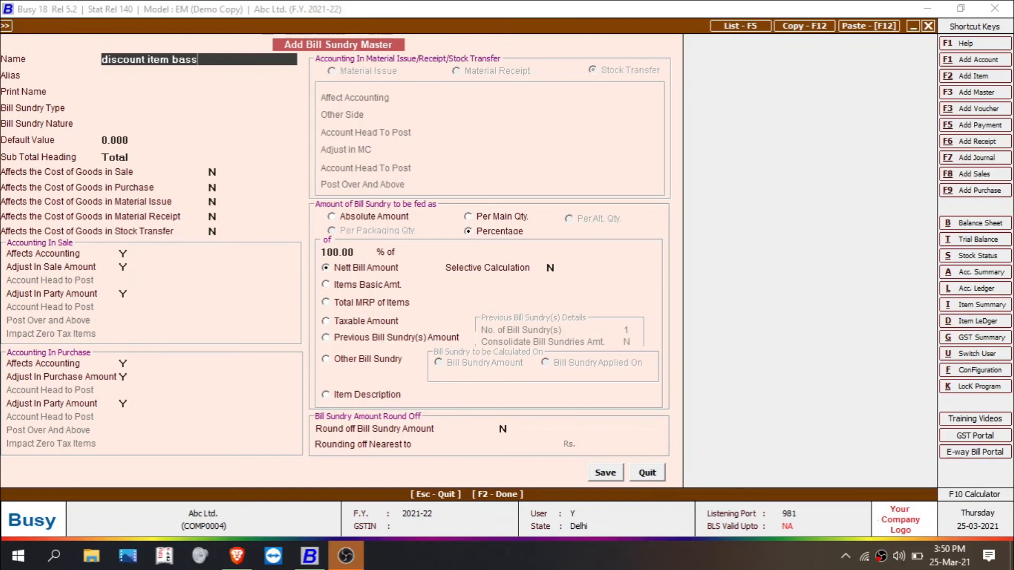
key("BackSpace")
type("ic amt")
key("Return")
key("Return")
key("Return")
key("Down")
key("Return")
key("Return")
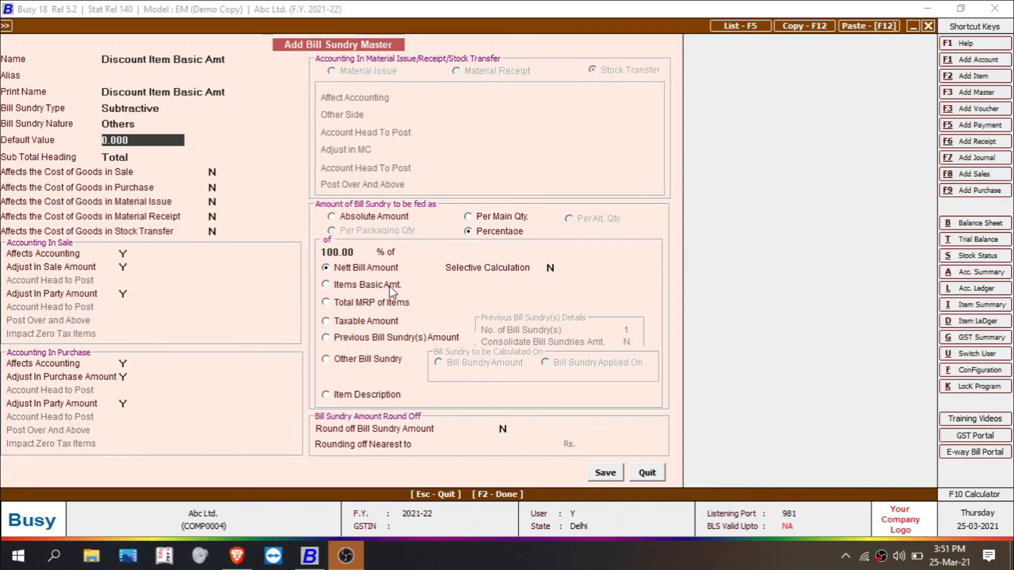
Keep the default value and accounting settings of the new master, and set its amount to be fed Per Main Qty.
key("Return")
key("Return")
key("Return")
key("Return")
key("Return")
key("Return")
key("Return")
key("Return")
key("Return")
key("Return")
key("Return")
key("Return")
key("Return")
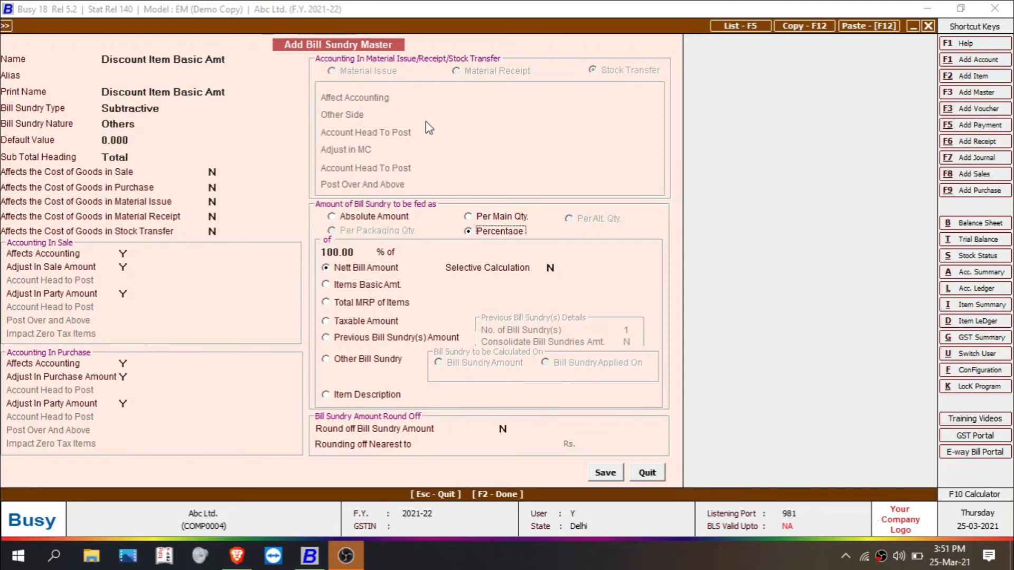
left_click(515, 216)
left_click(506, 233)
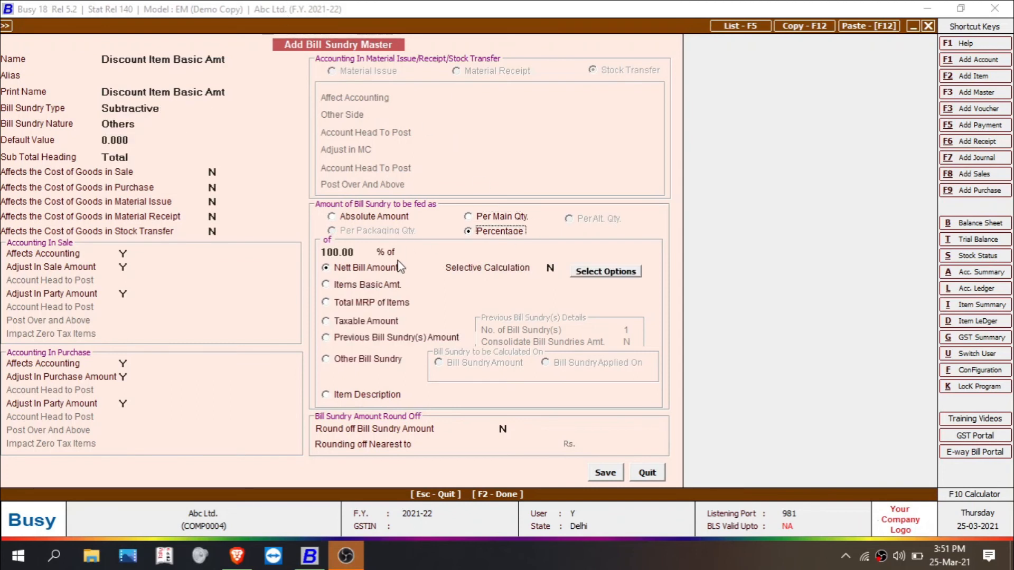
left_click(489, 217)
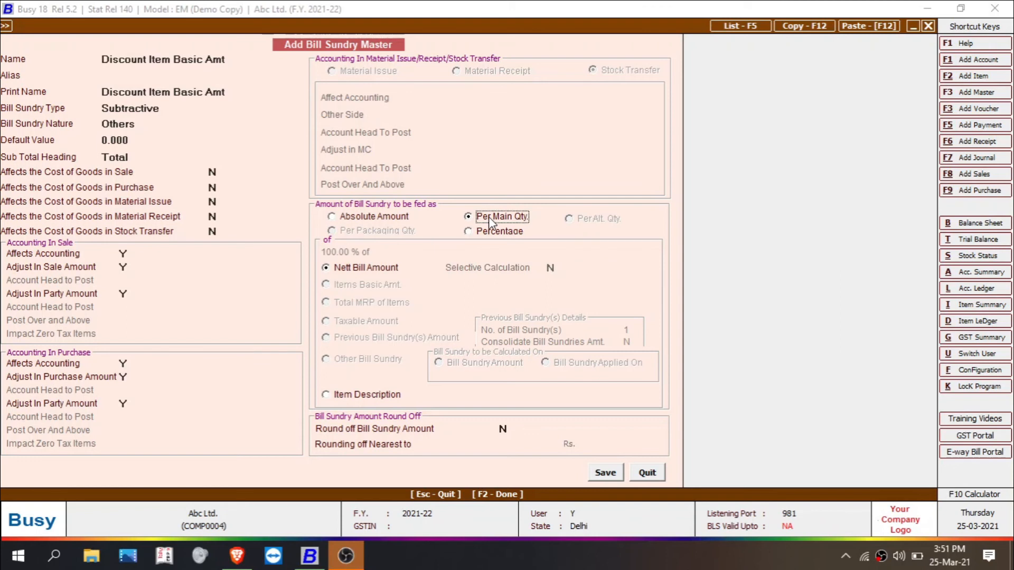
Save the new master as the voucher's second bill sundry line and set its rate to 5 per piece.
left_click(605, 473)
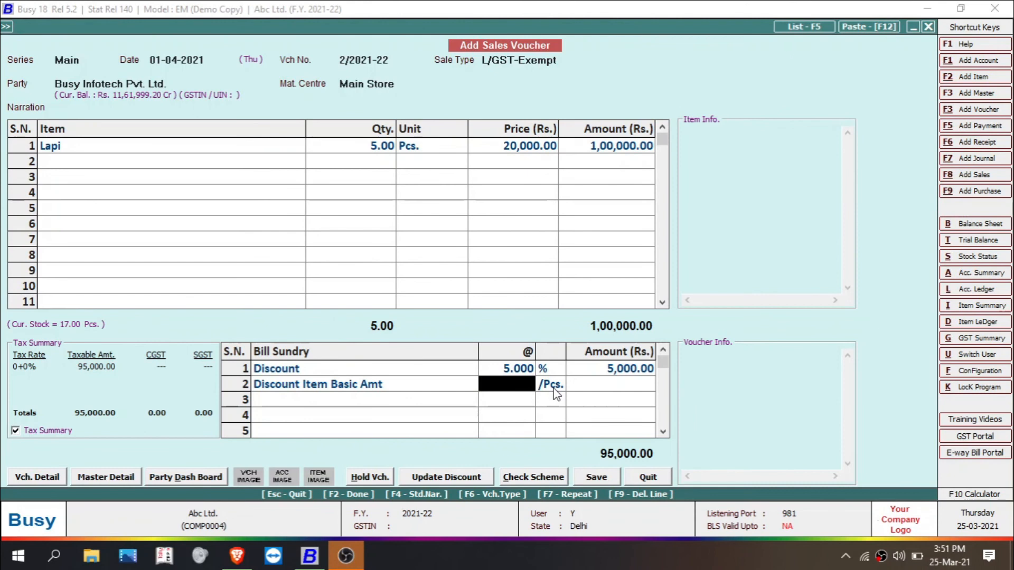
type("5")
key("Return")
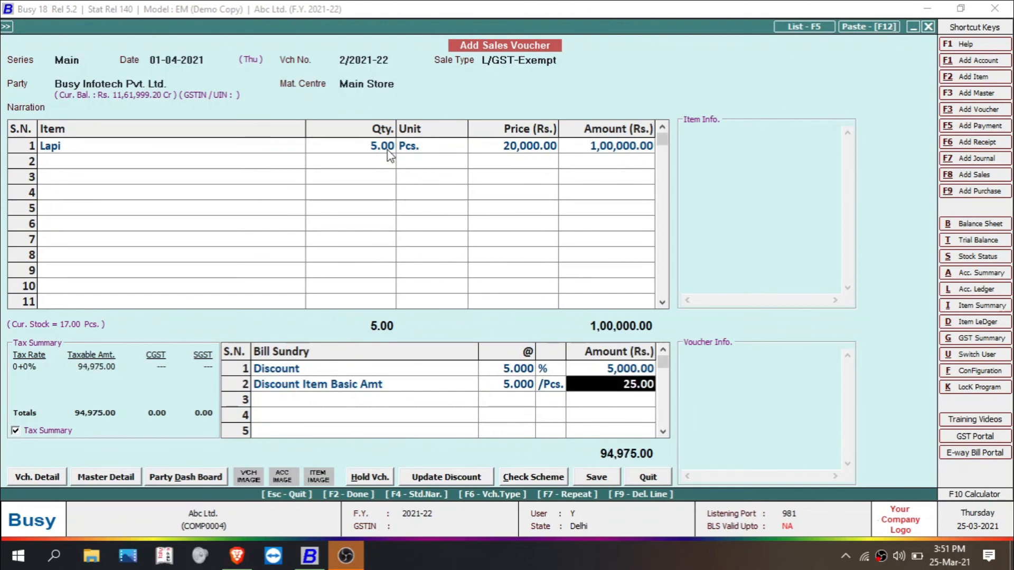
Create a subtractive bill sundry master Discount Perentage Basic Amt, fed as a percentage of Items Basic Amt, and apply it at 2 percent on the voucher's third line.
key("Return")
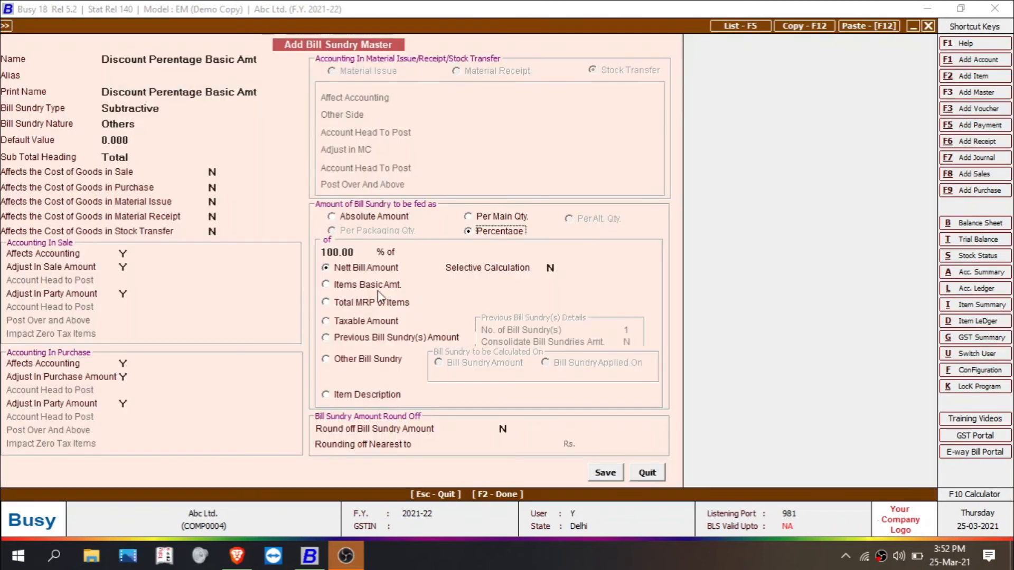
left_click(382, 286)
left_click(613, 474)
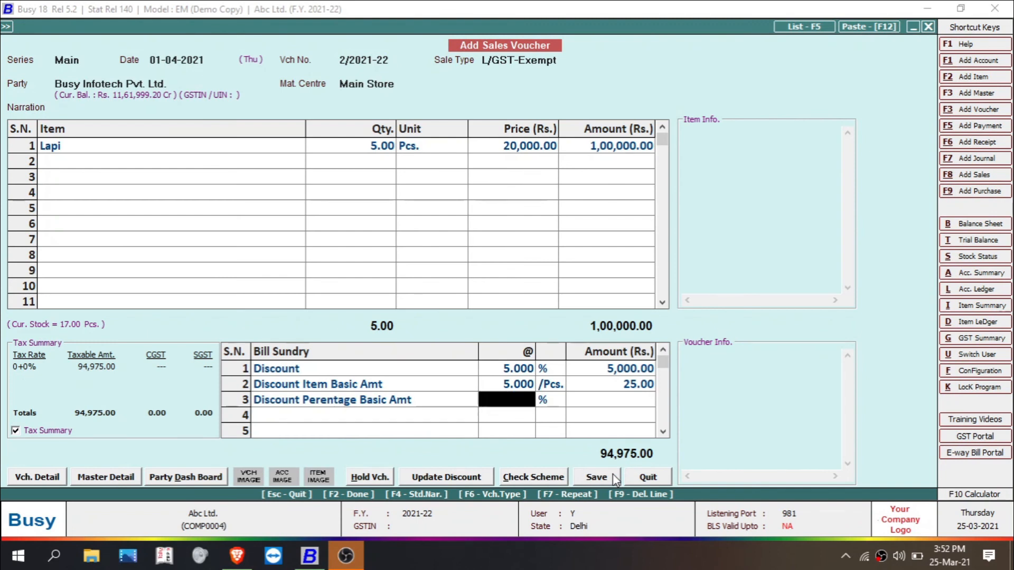
type("2")
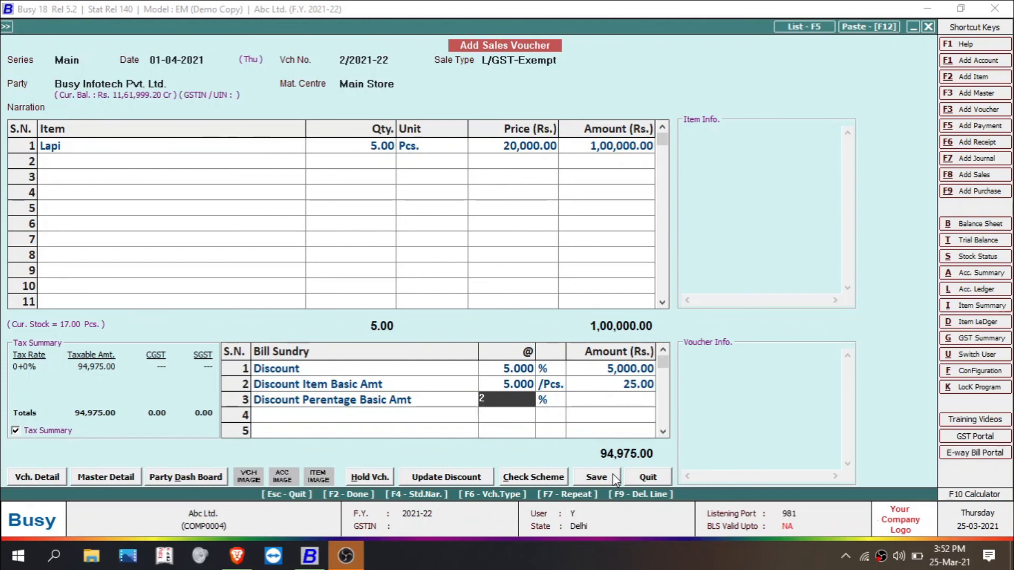
key("Return")
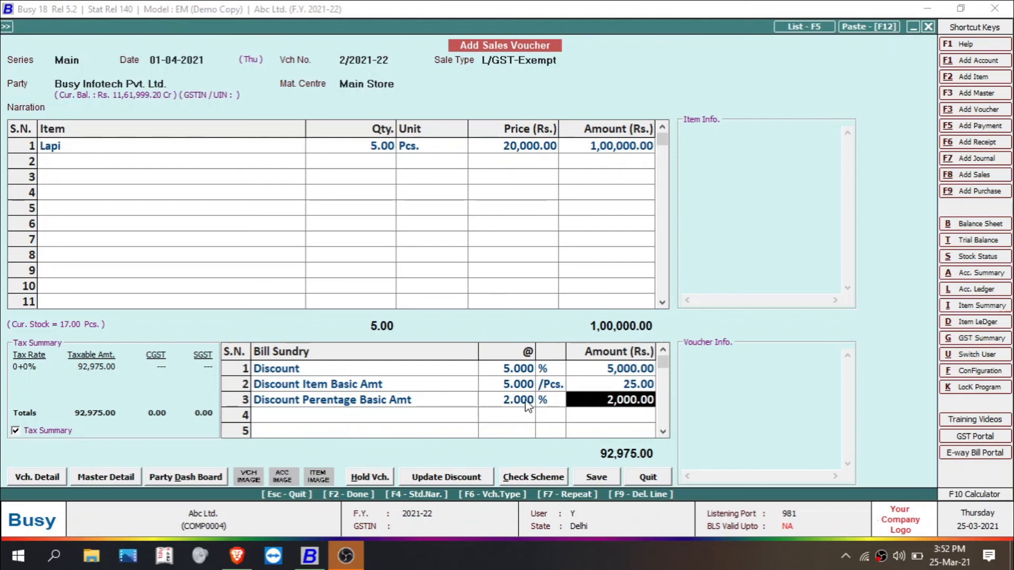
Change the Discount Perentage Basic Amt master to calculate on Nett Bill Amount, save it, and delete its line from the voucher.
left_click(441, 402)
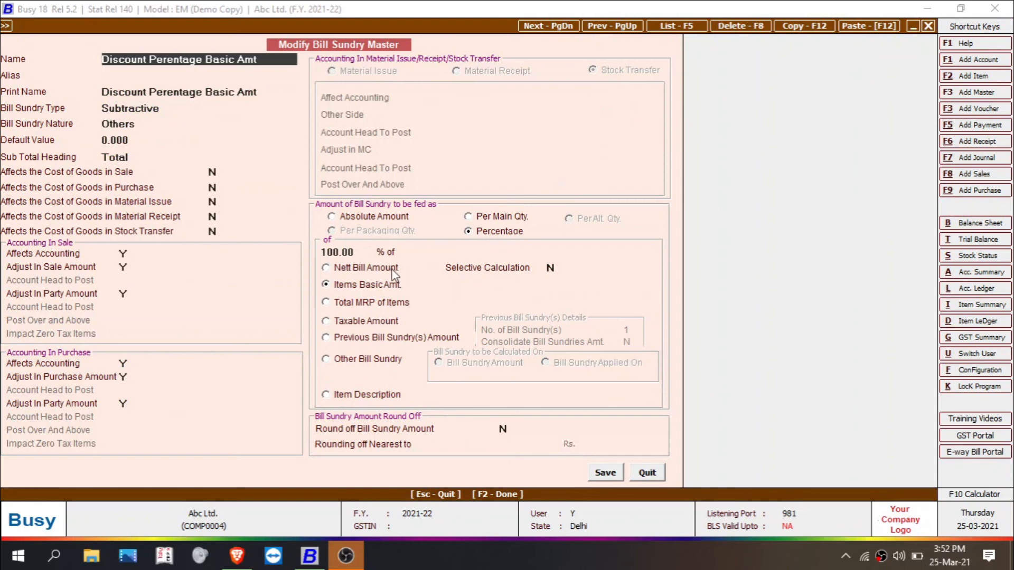
left_click(392, 269)
left_click(603, 472)
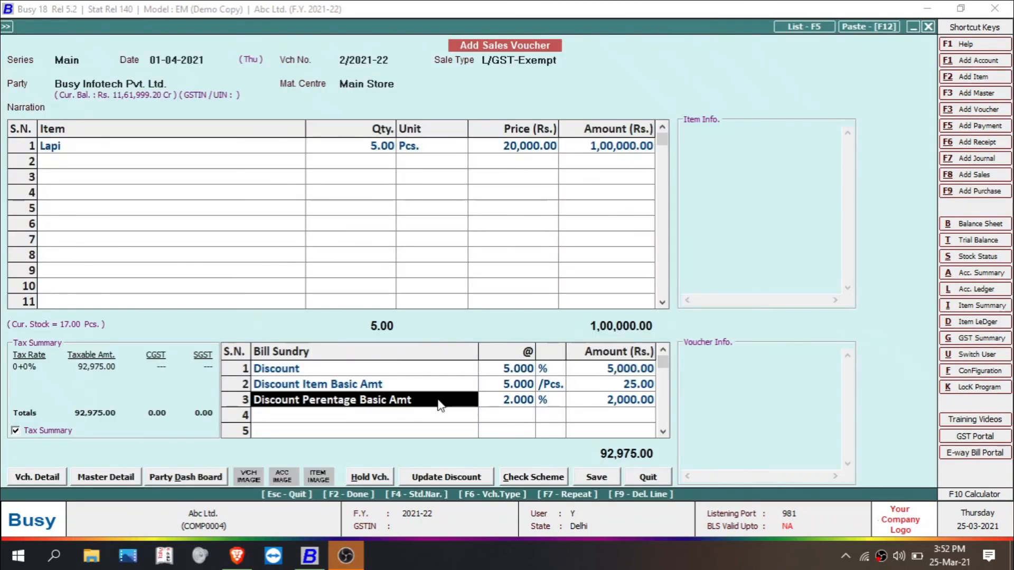
key("F9")
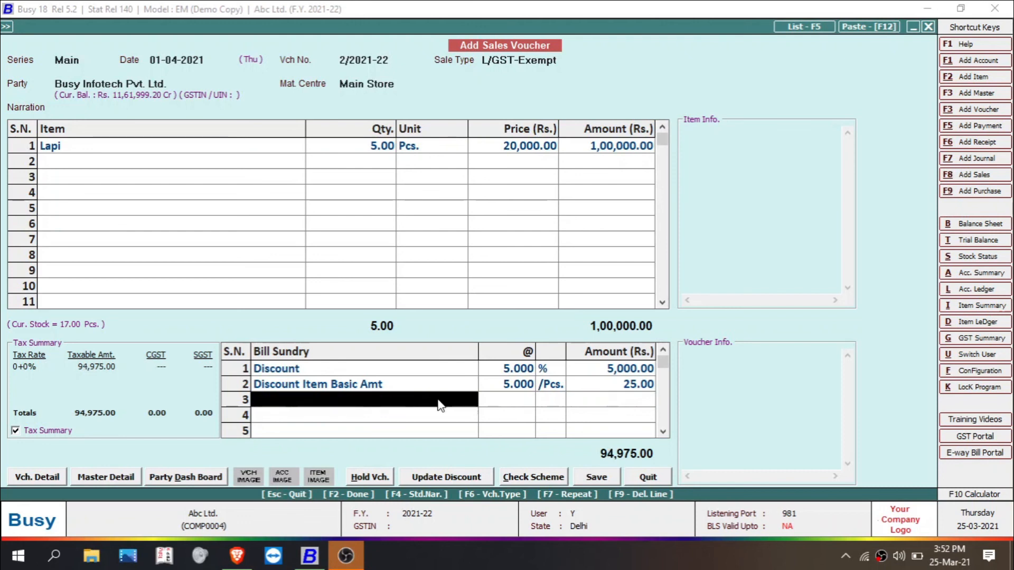
Add Discount Perentage Basic Amt again as the third bill sundry line at 2 percent, and save the sales voucher.
type("d")
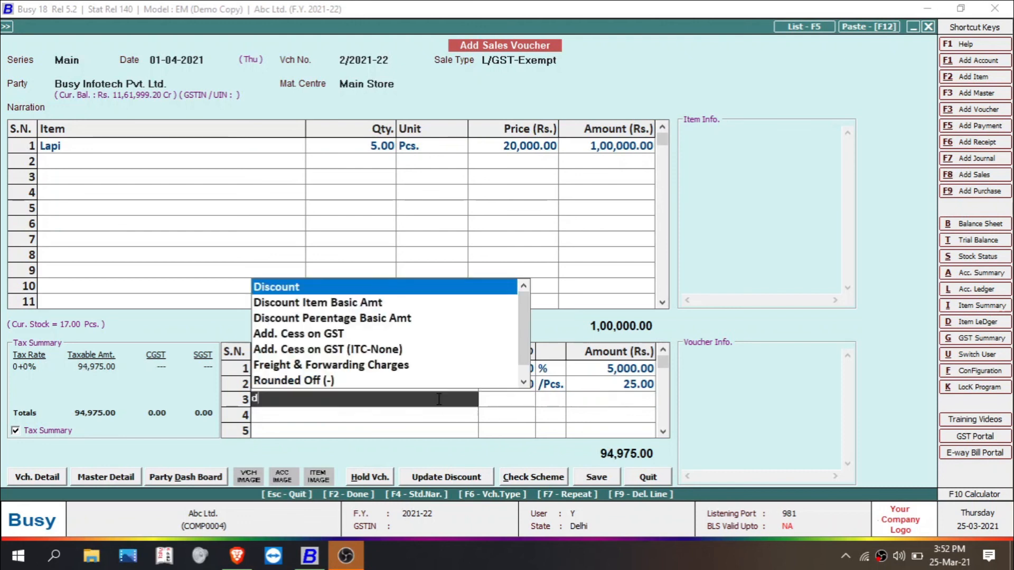
left_click(384, 319)
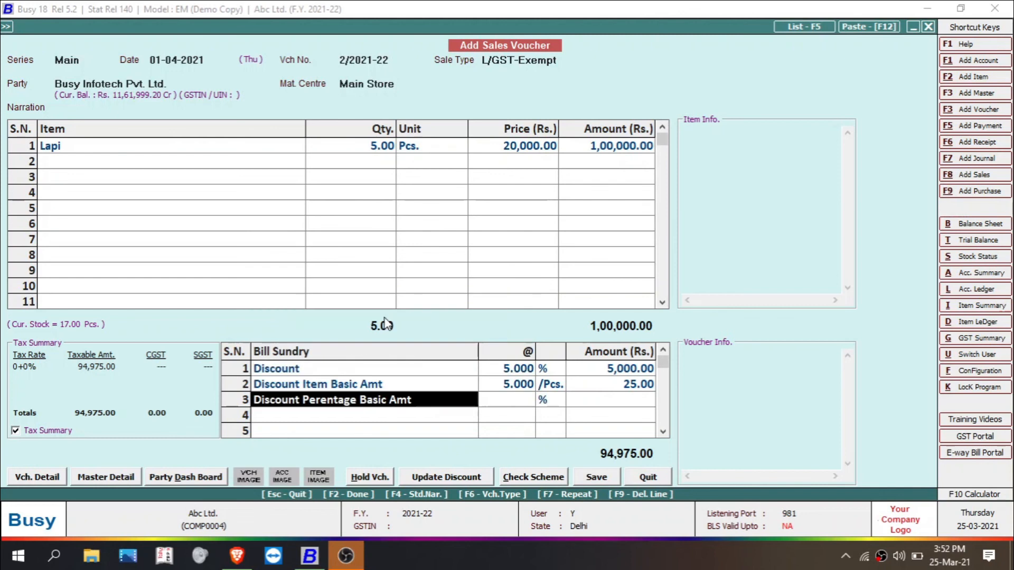
left_click(512, 402)
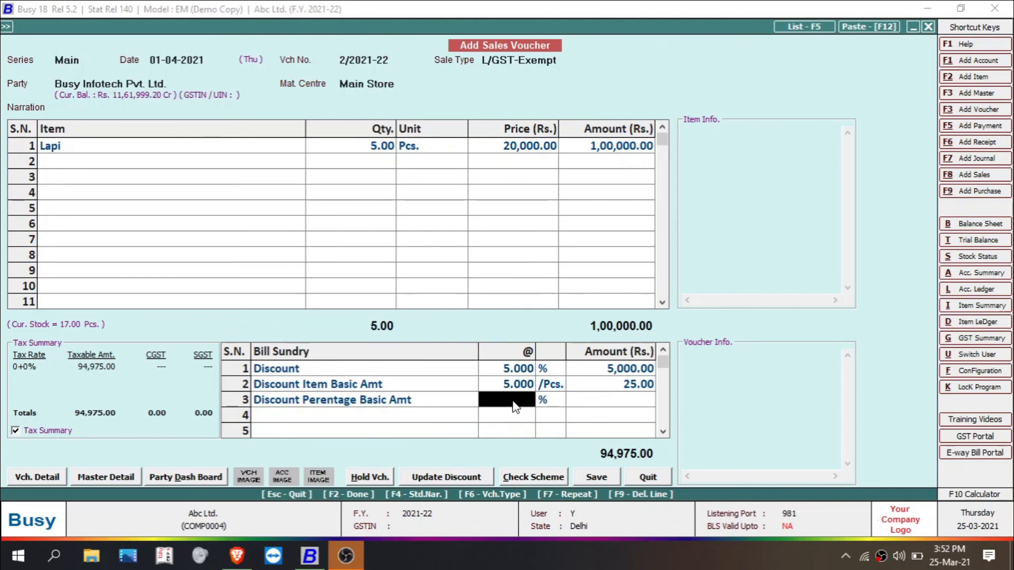
type("2")
key("Return")
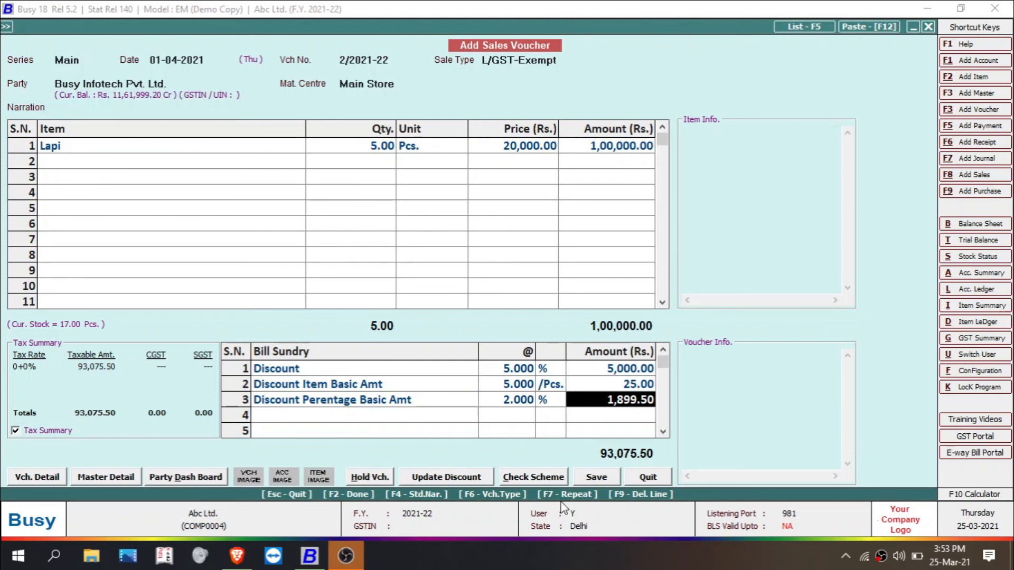
left_click(589, 482)
left_click(539, 310)
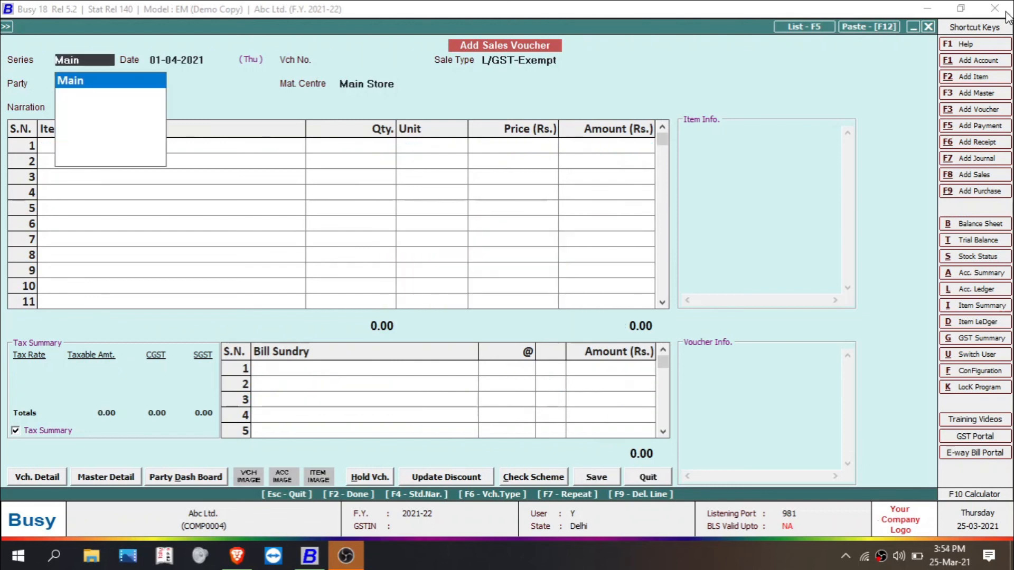